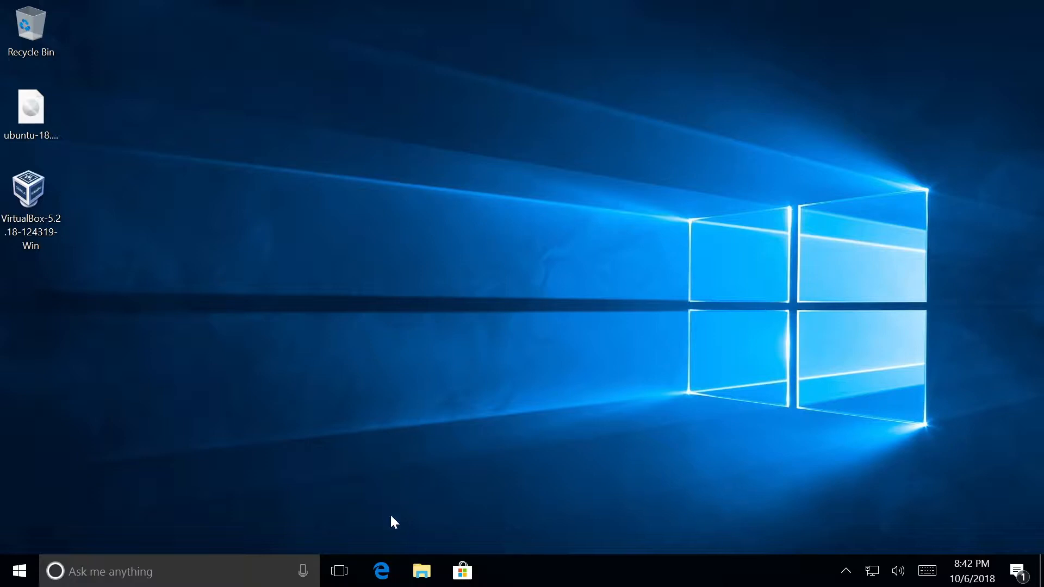
- Open the Edge browser, search Google for "ubuntu download" and open the Download Ubuntu Desktop page
click(383, 572)
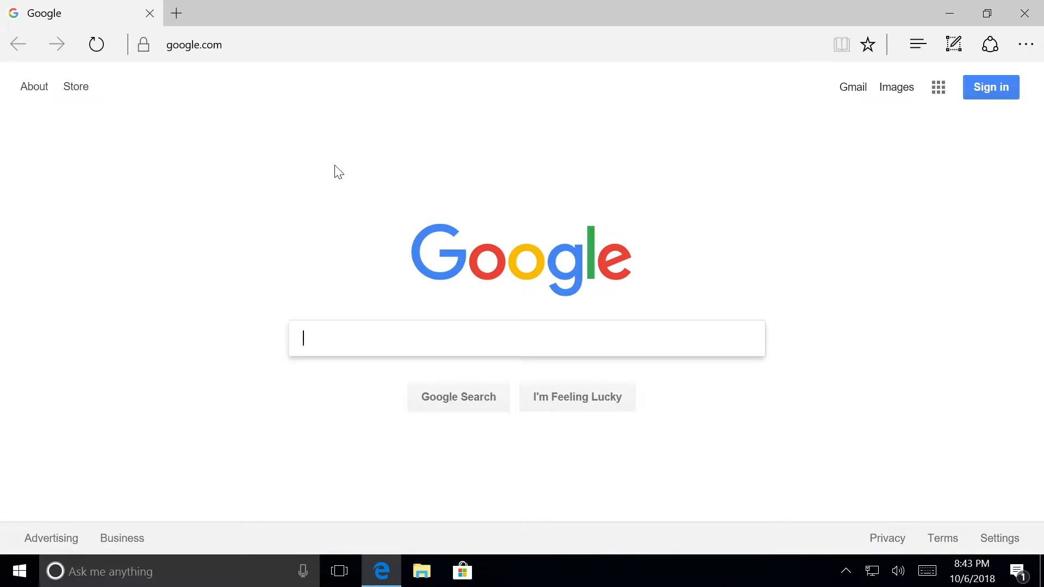
text(ubuntu download)
key(Return)
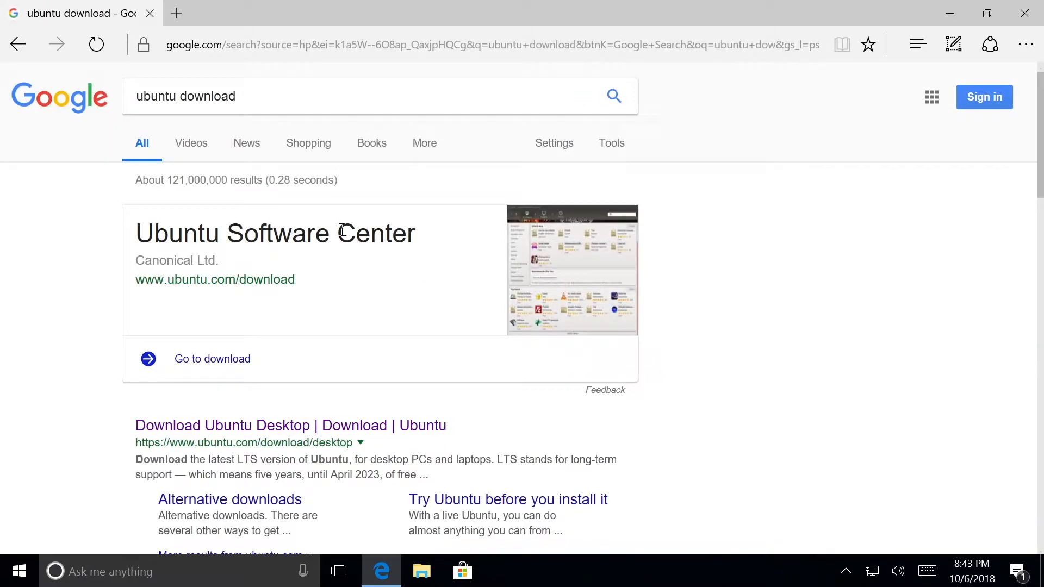
click(259, 427)
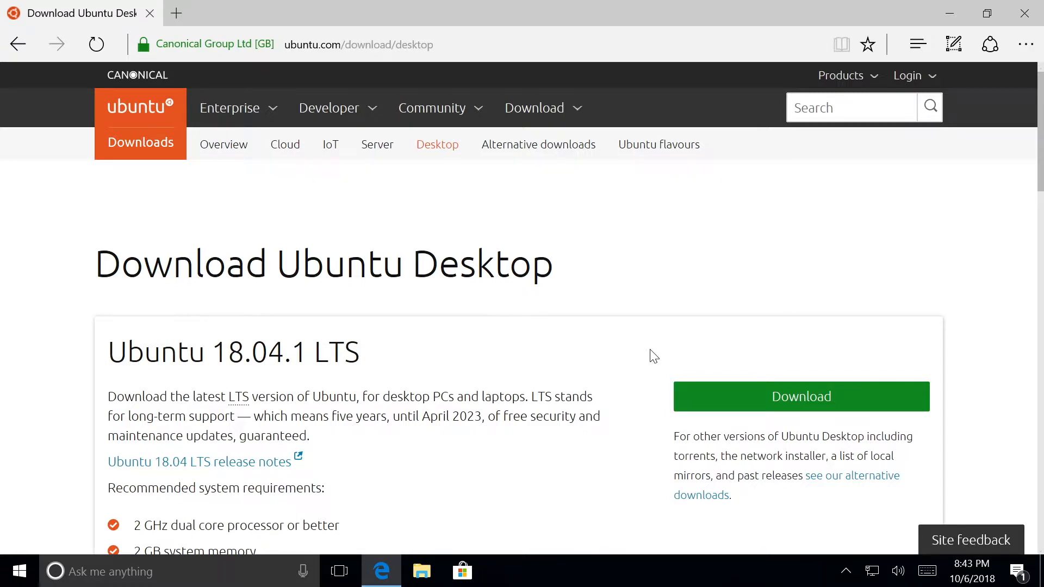
- Start the Ubuntu 18.04.1 LTS desktop image download as far as choosing the save location, and cancel saving it
scroll(654, 356, down, 1)
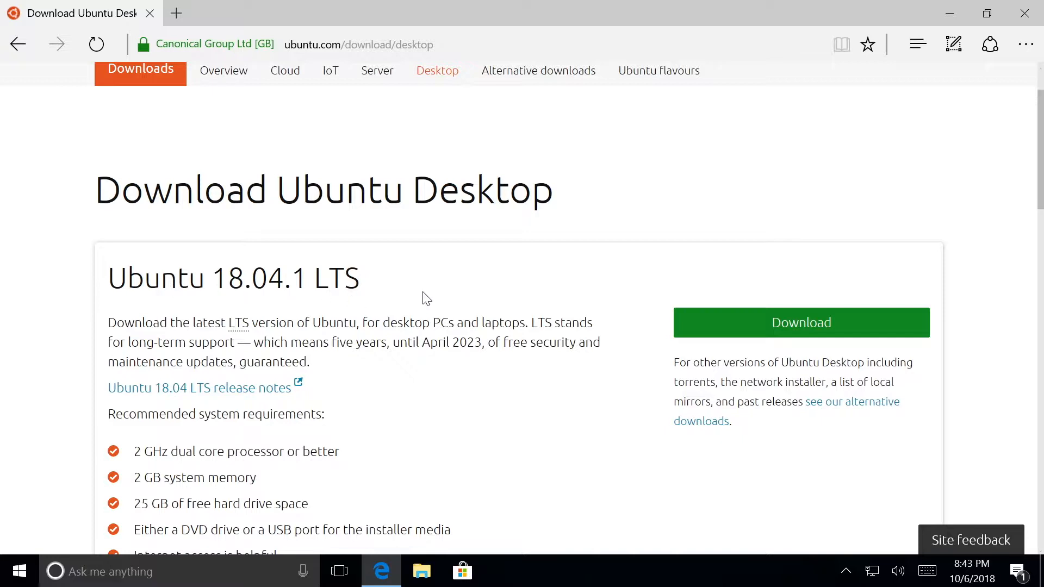
click(758, 327)
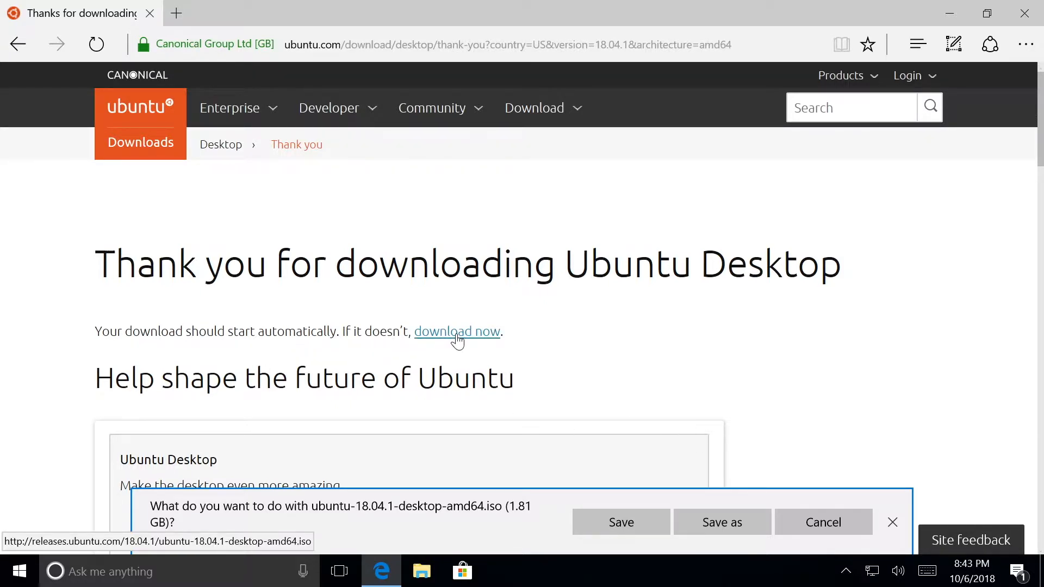
click(727, 520)
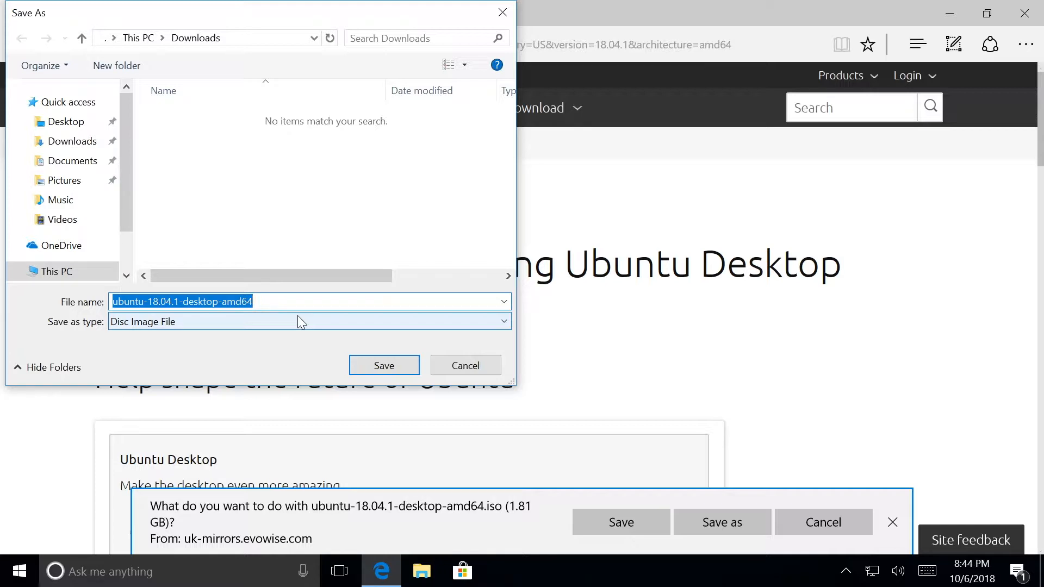
click(466, 366)
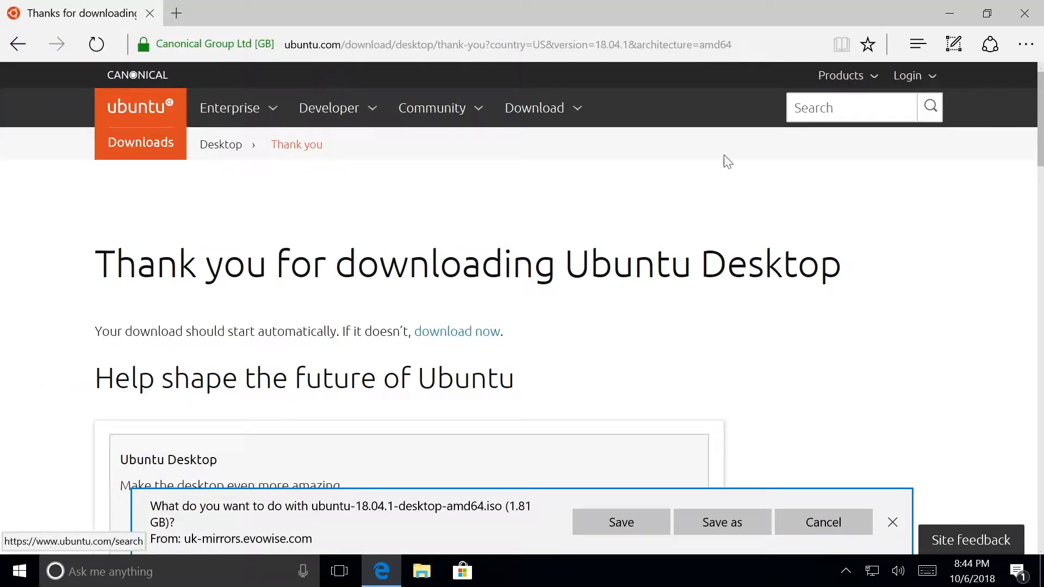
- Go to google.com in the current browser tab
click(366, 46)
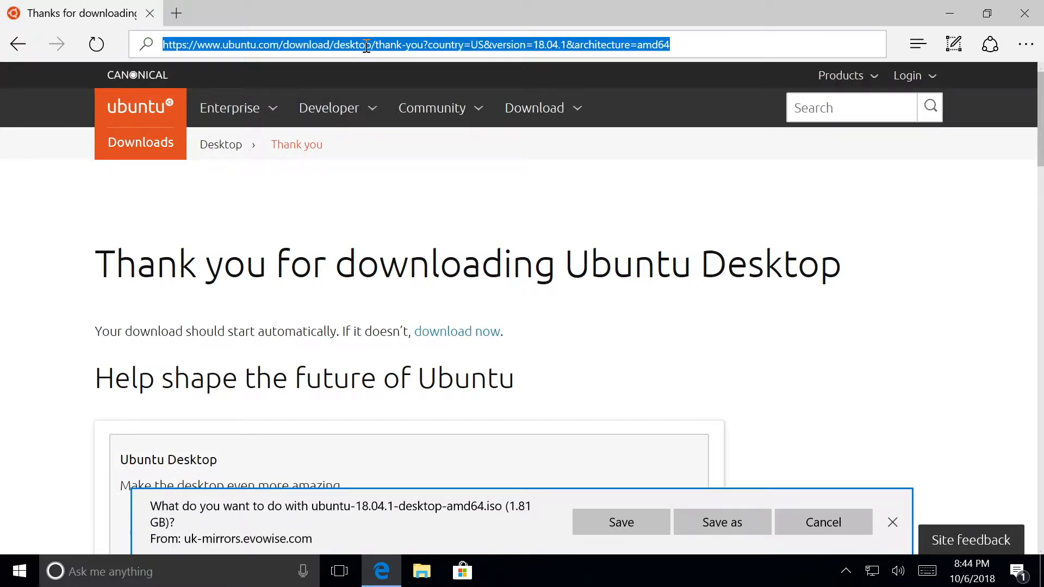
text(google)
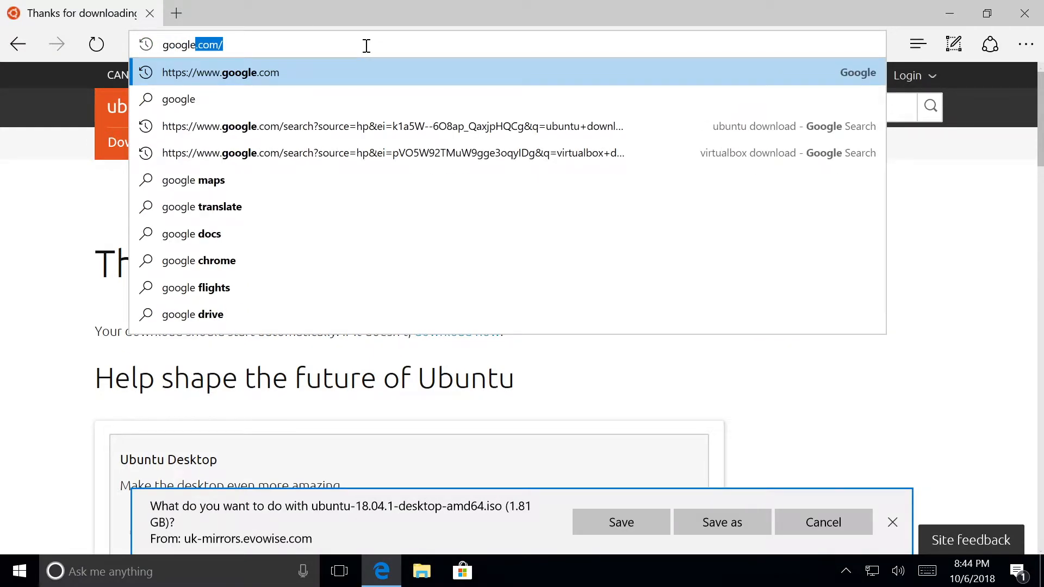
text(.com)
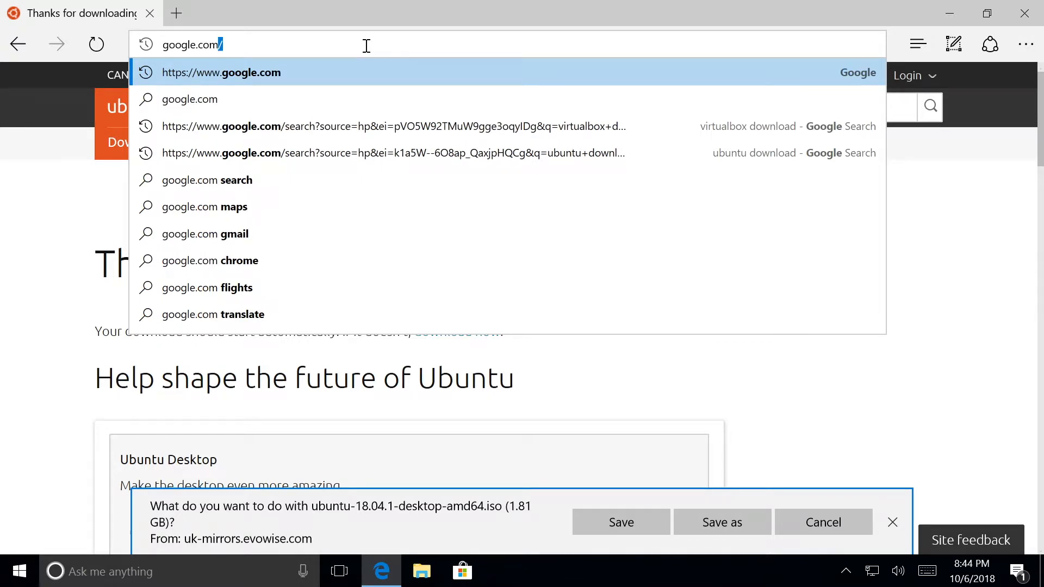
key(Return)
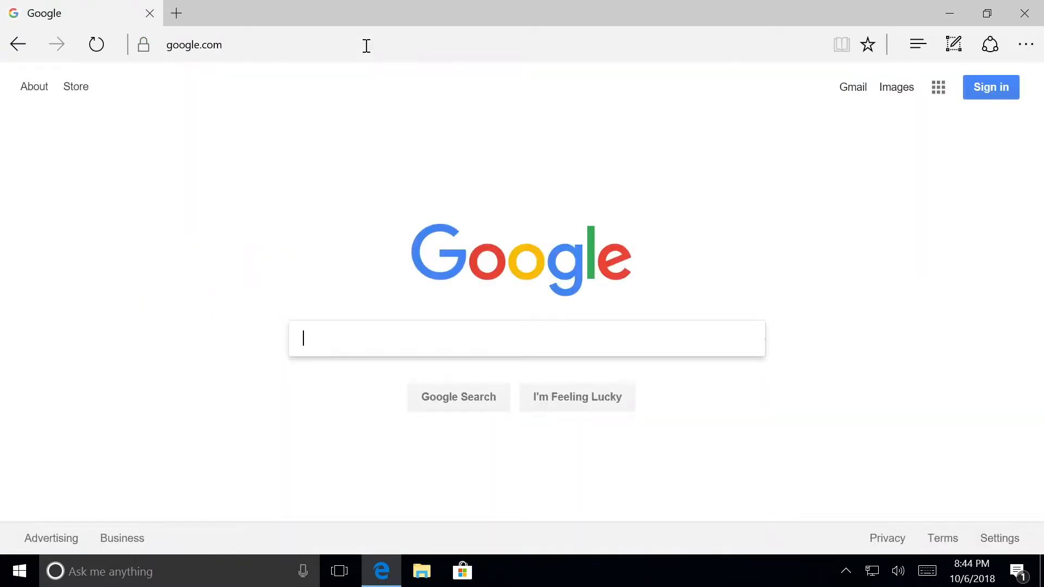
- Search Google for "virtualbox download" and open the Oracle VM VirtualBox downloads page
text(virtu)
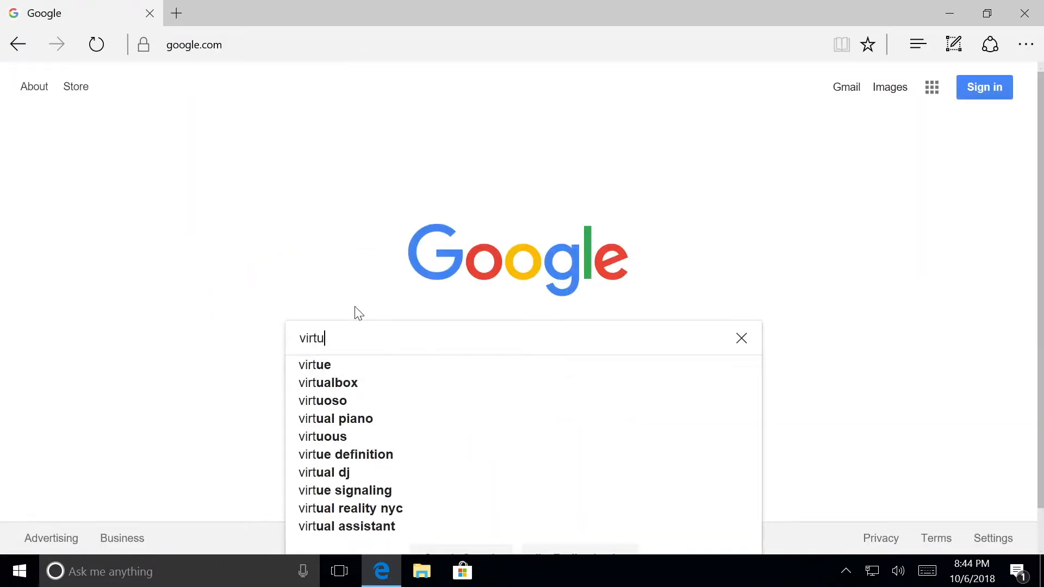
text(albo)
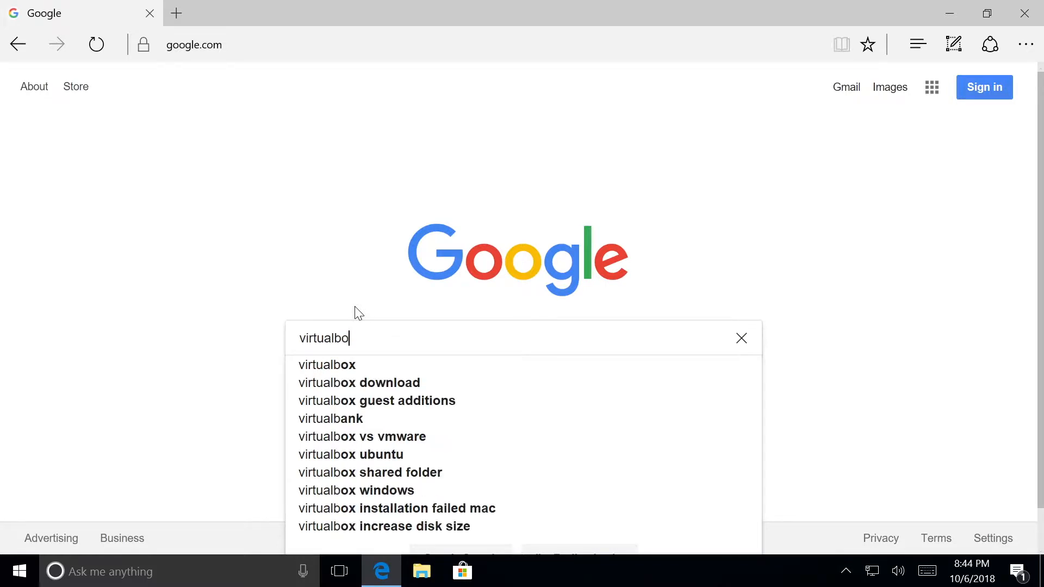
text(x downloa)
key(Down)
key(Return)
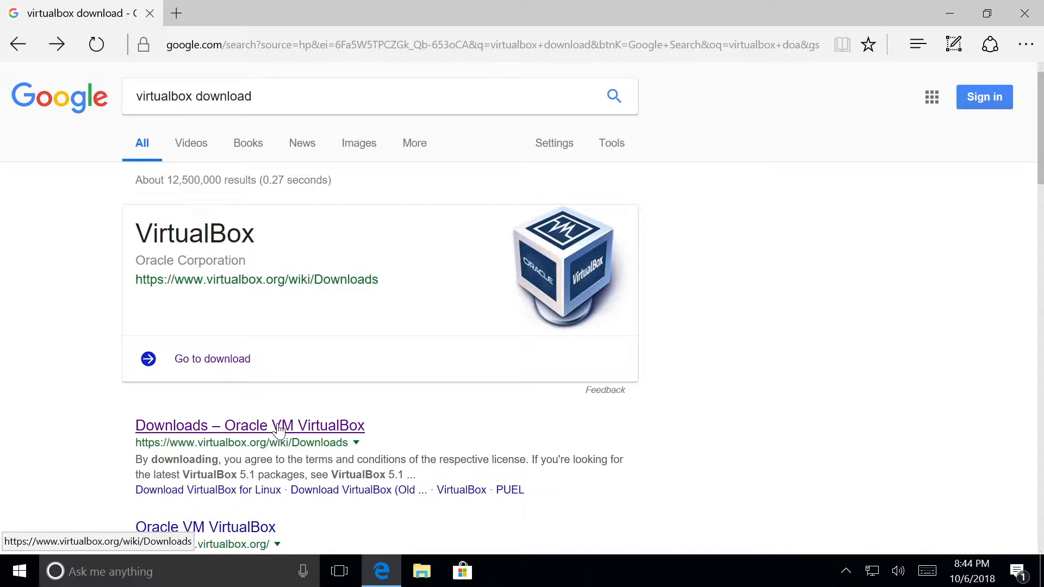
click(278, 430)
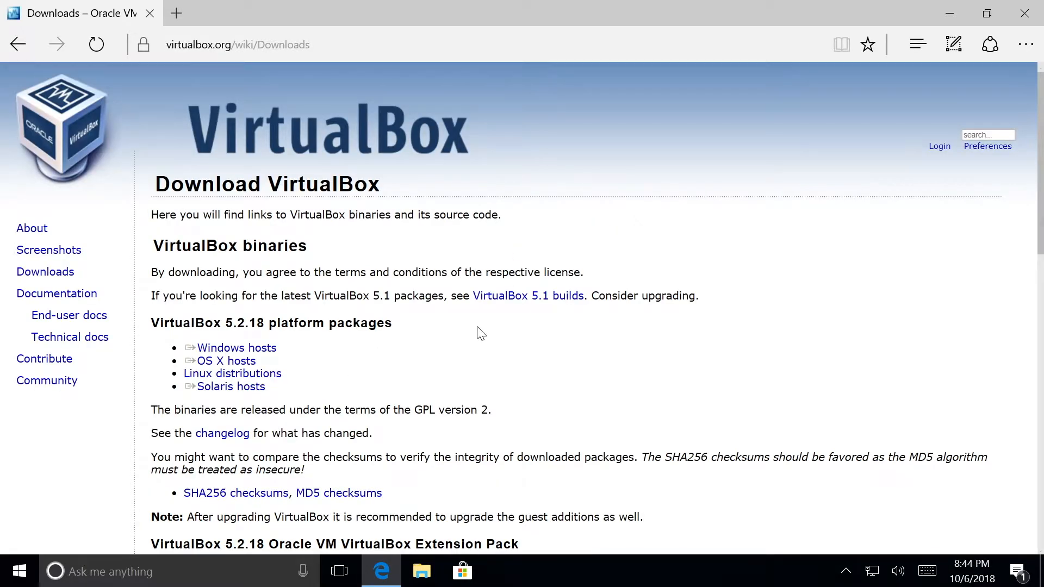
- Request the VirtualBox 5.2.18 package for Windows hosts, cancel choosing its save location and close the browser
click(252, 352)
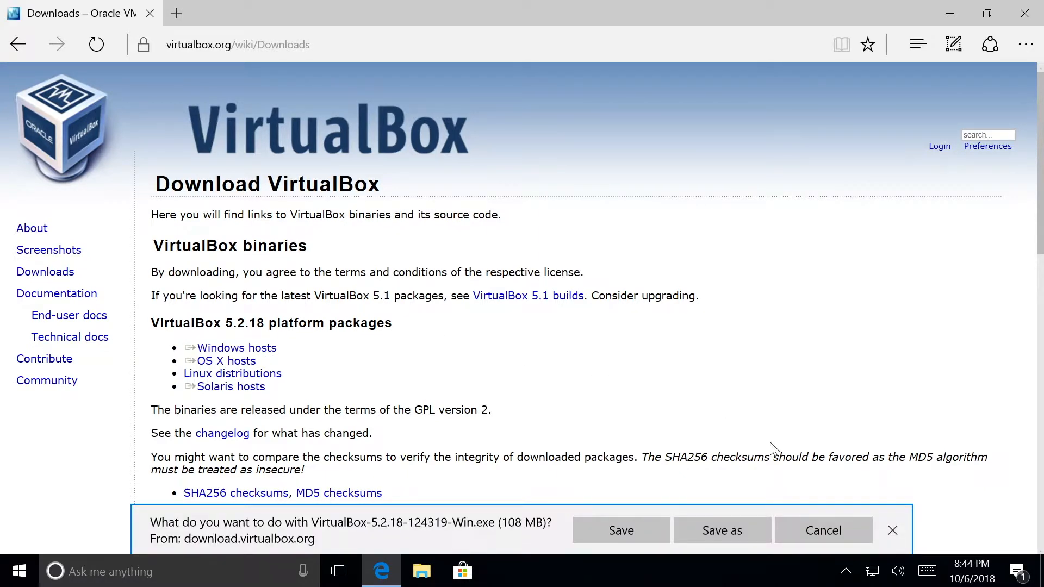
click(720, 530)
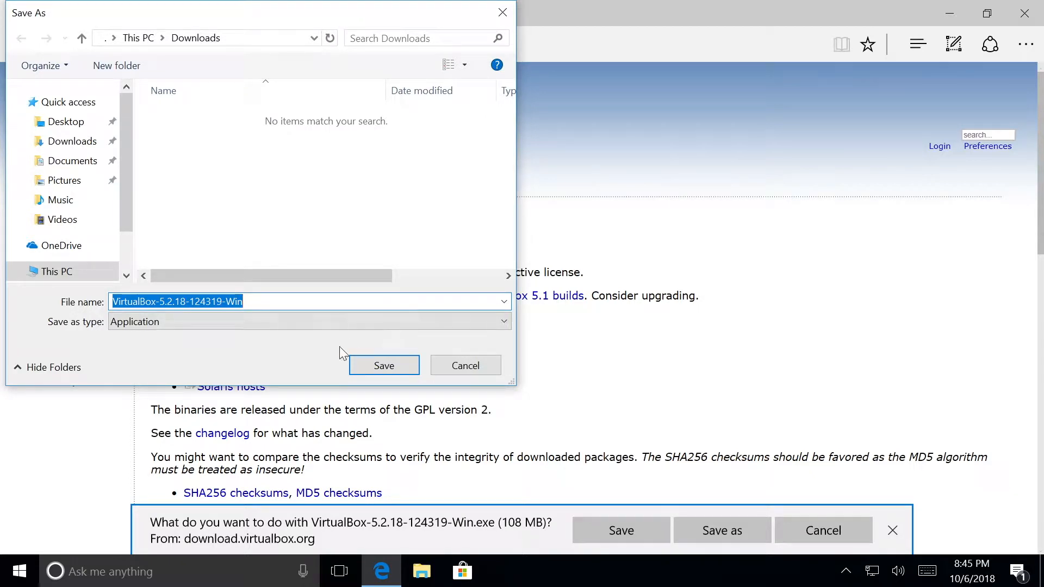
click(447, 367)
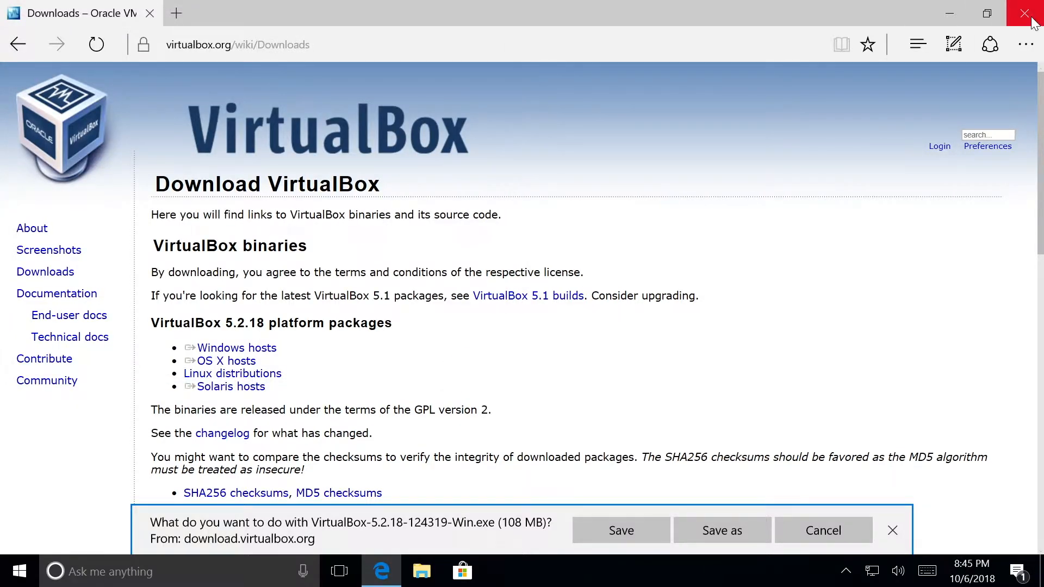
click(1033, 21)
click(458, 319)
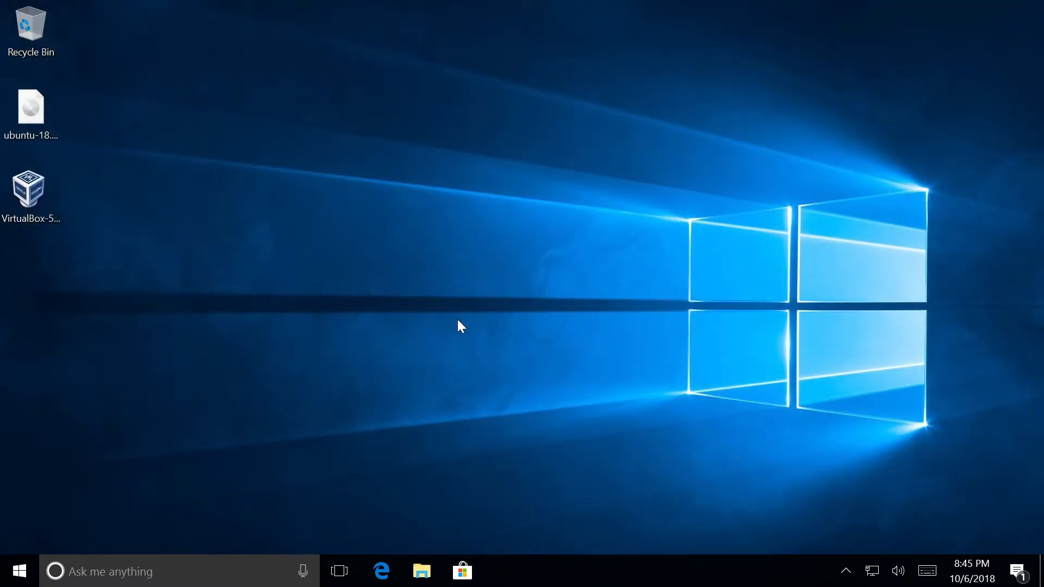
- Run the VirtualBox-5.2.18-124319-Win installer from the desktop and allow it past the security warning
click(38, 105)
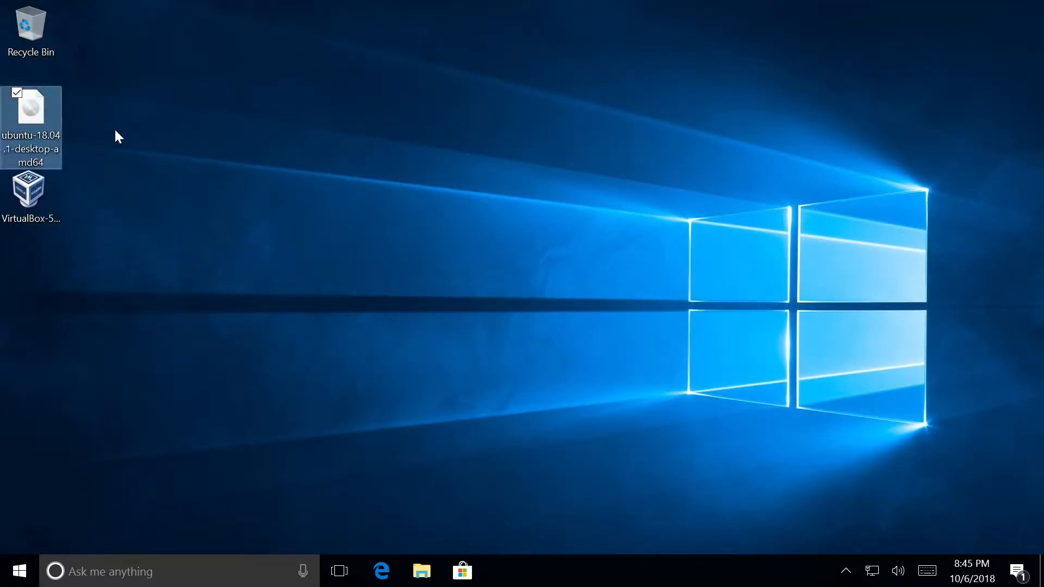
click(32, 189)
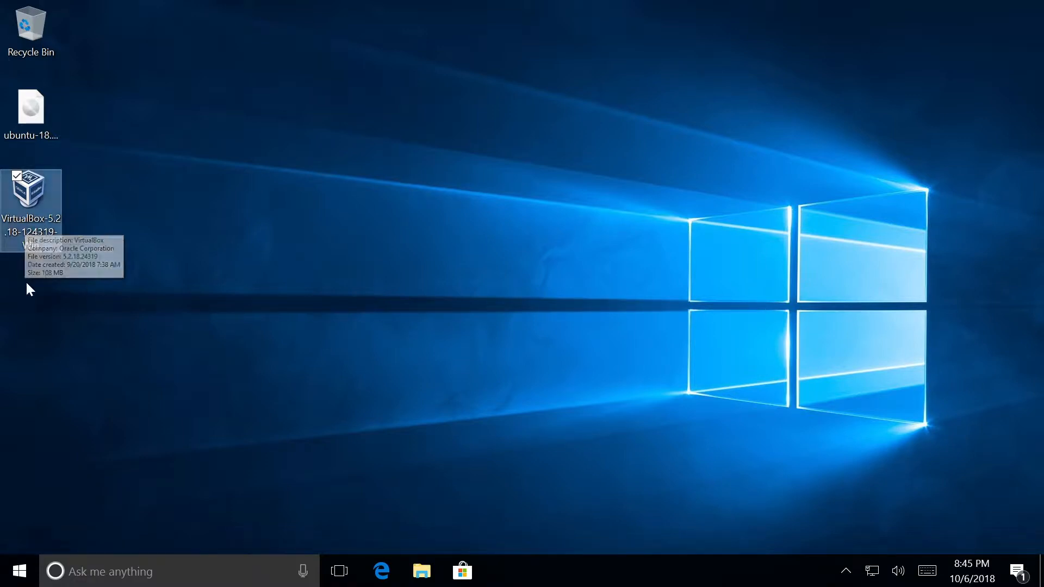
double_click(37, 234)
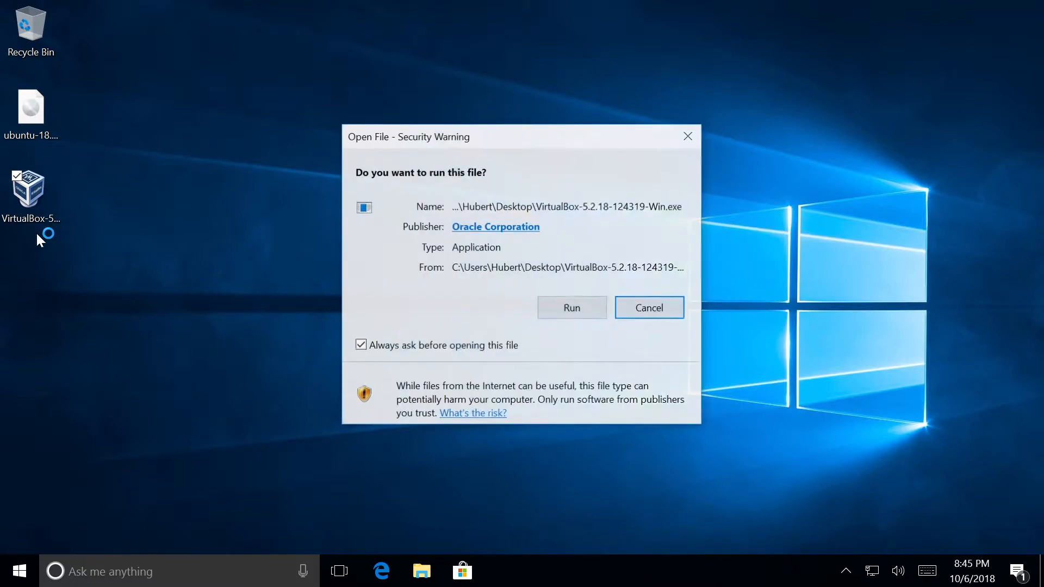
click(562, 306)
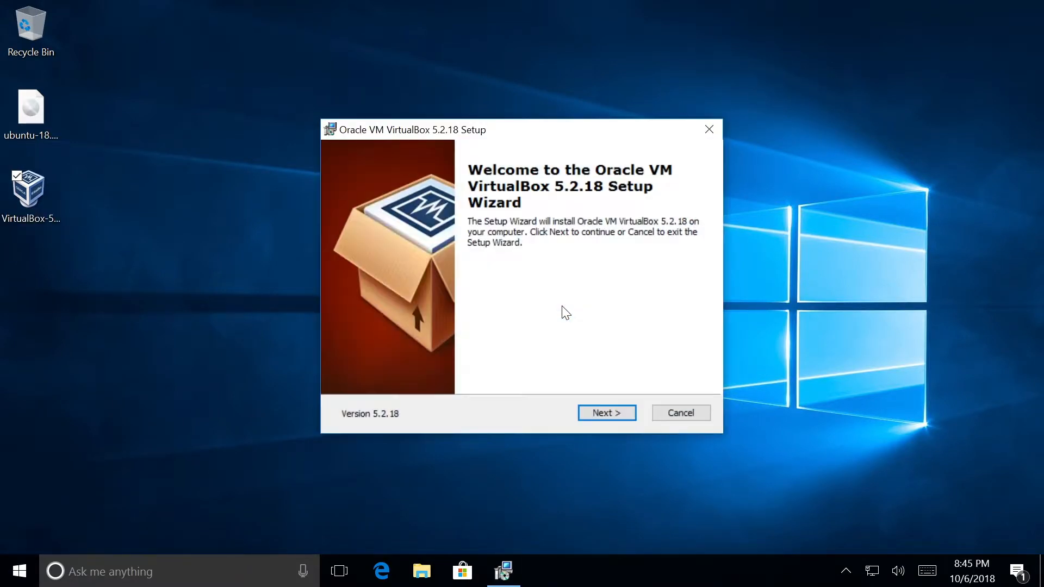
- Accept the default VirtualBox features, location and shortcut options, and agree to the temporary network disconnection
click(602, 412)
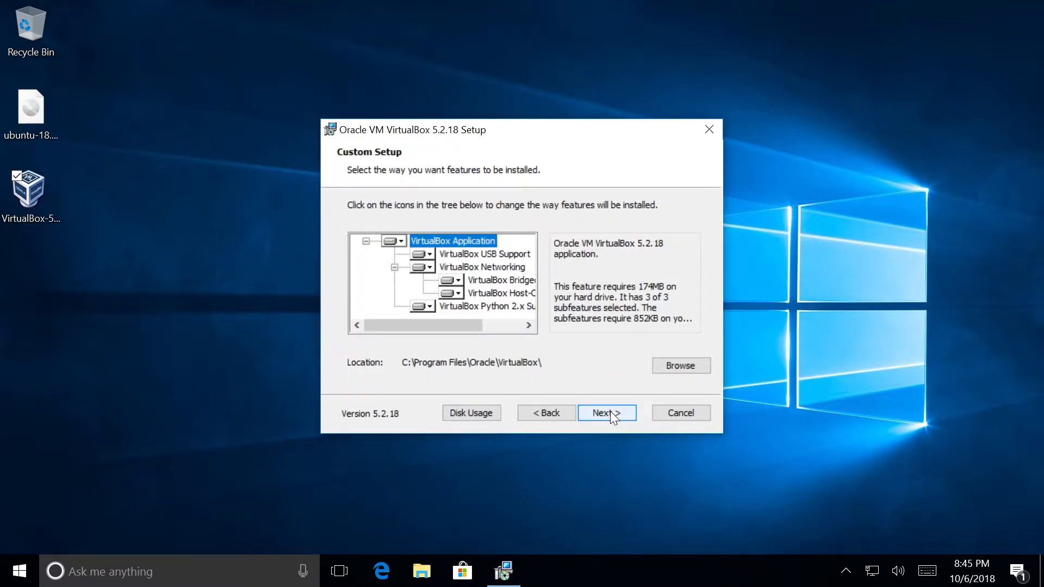
click(610, 411)
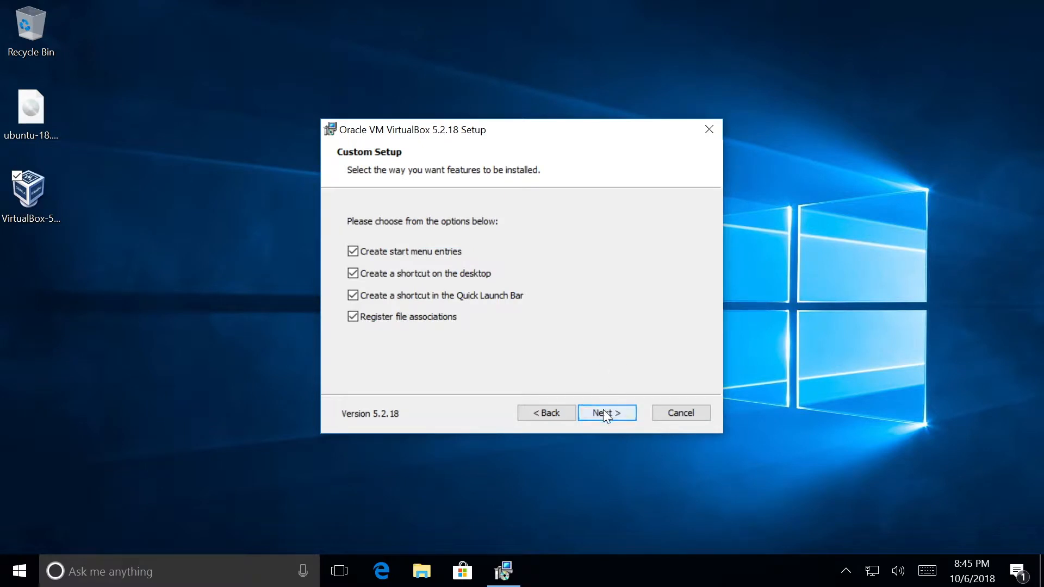
click(604, 411)
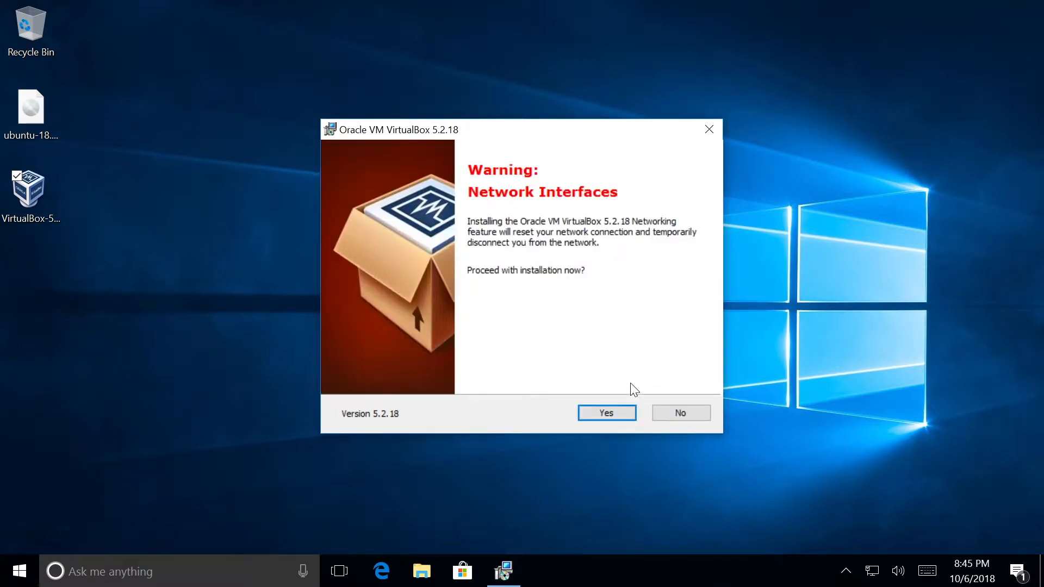
click(612, 412)
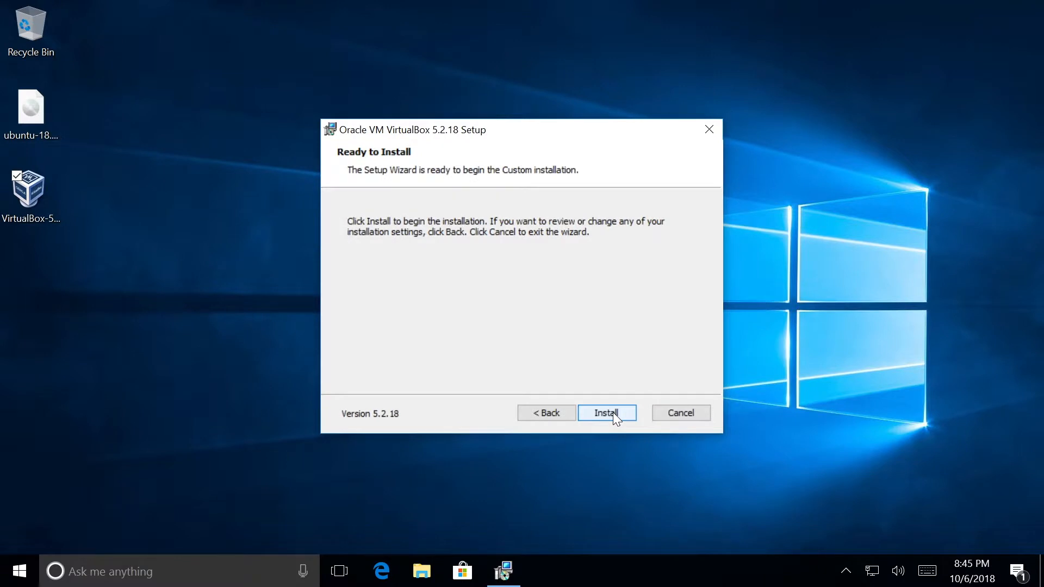
- Install VirtualBox with the Oracle Universal Serial Bus device software, and finish setup with VirtualBox set to start
click(605, 413)
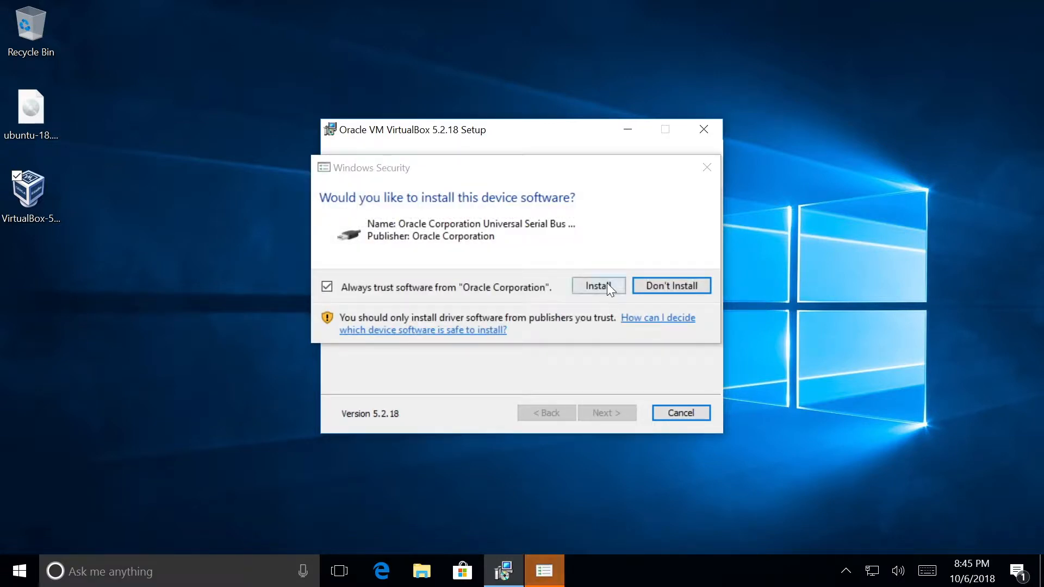
click(604, 286)
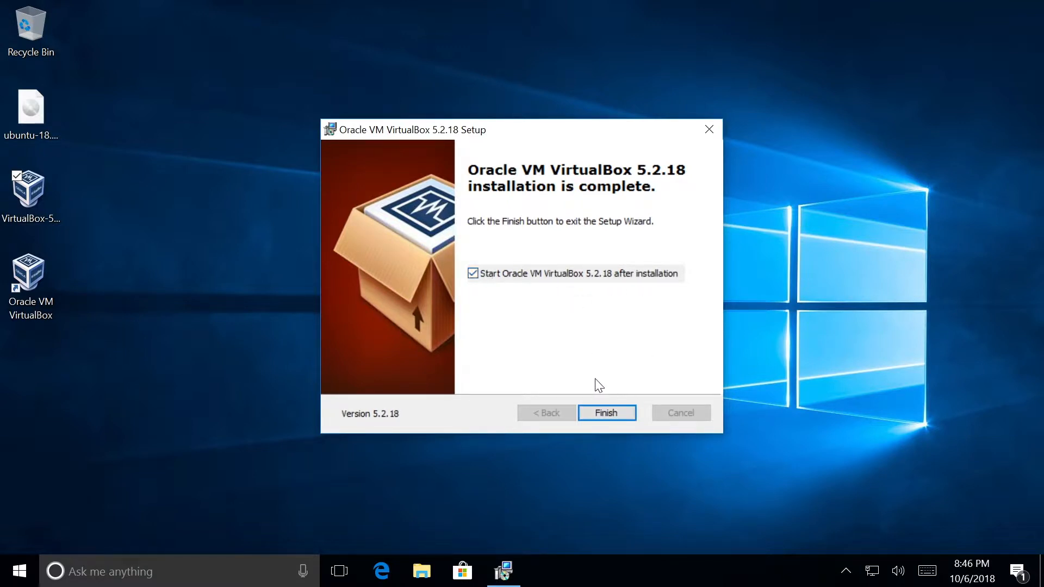
click(603, 414)
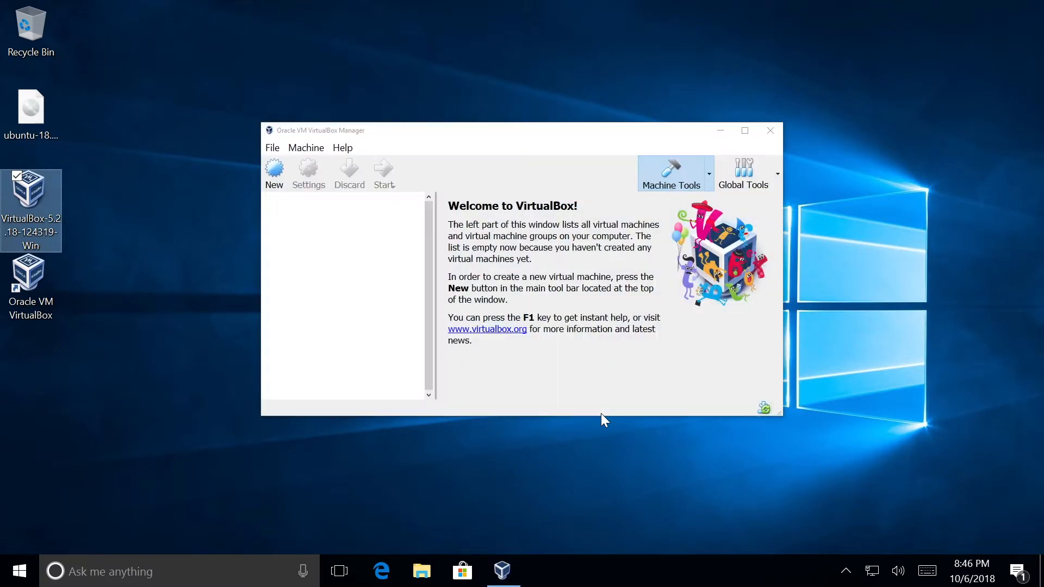
- Move the VirtualBox Manager window slightly higher on the desktop and keep it in focus
drag(571, 134, 571, 101)
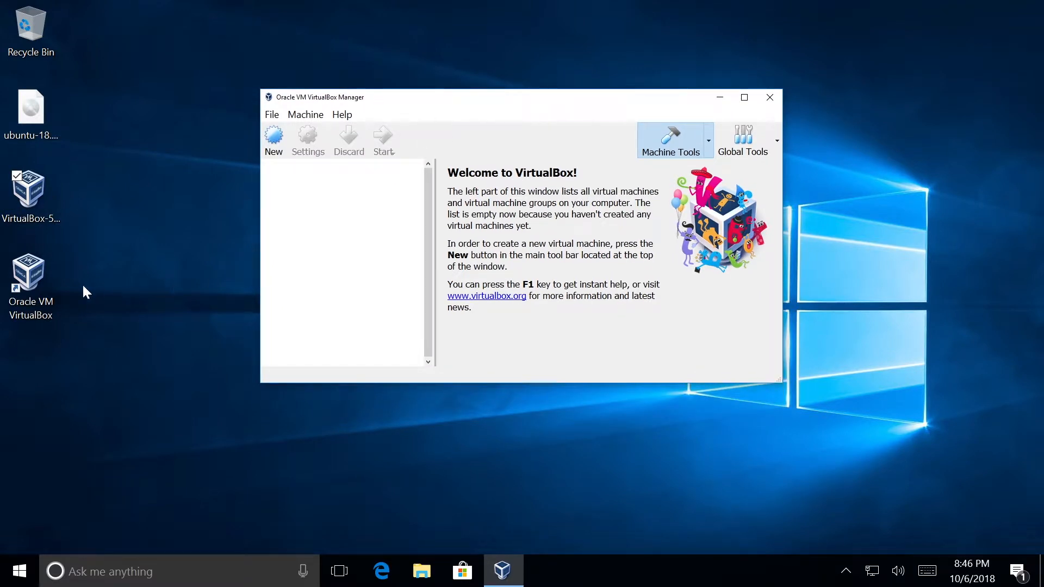
click(31, 290)
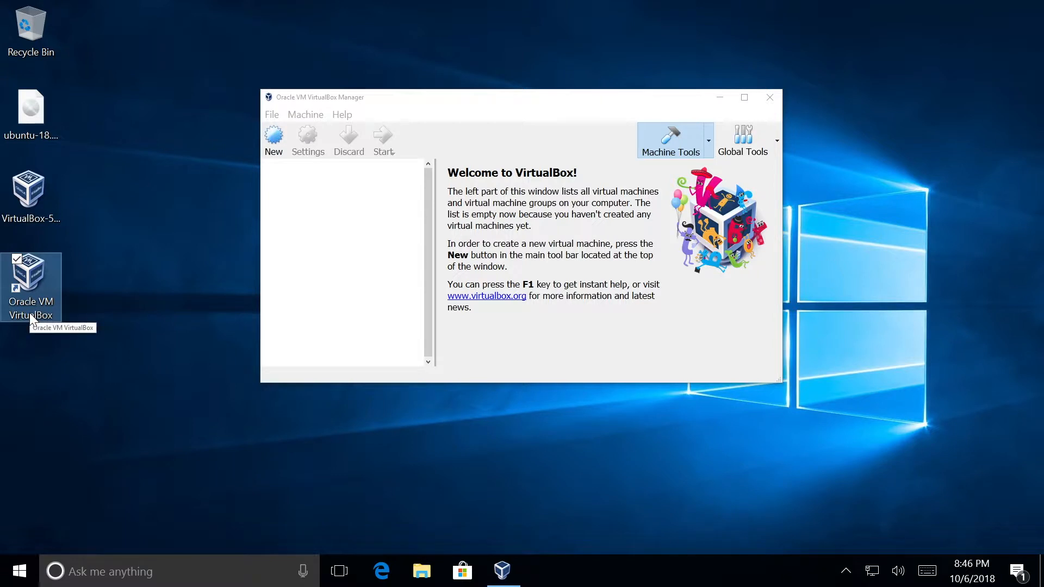
click(455, 94)
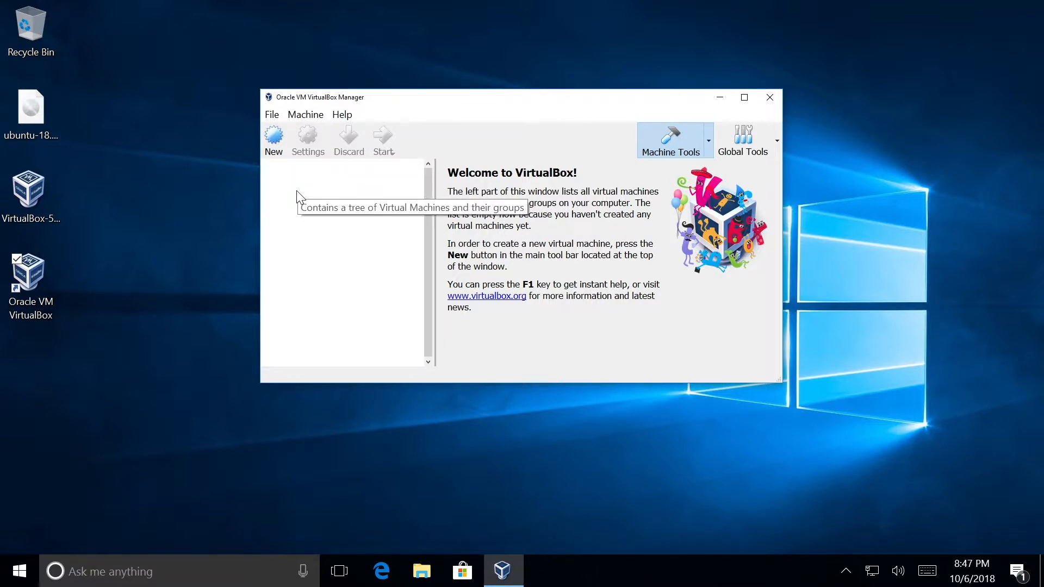
- Start a new virtual machine named Ubuntu with type Linux and version Ubuntu (64-bit)
click(277, 145)
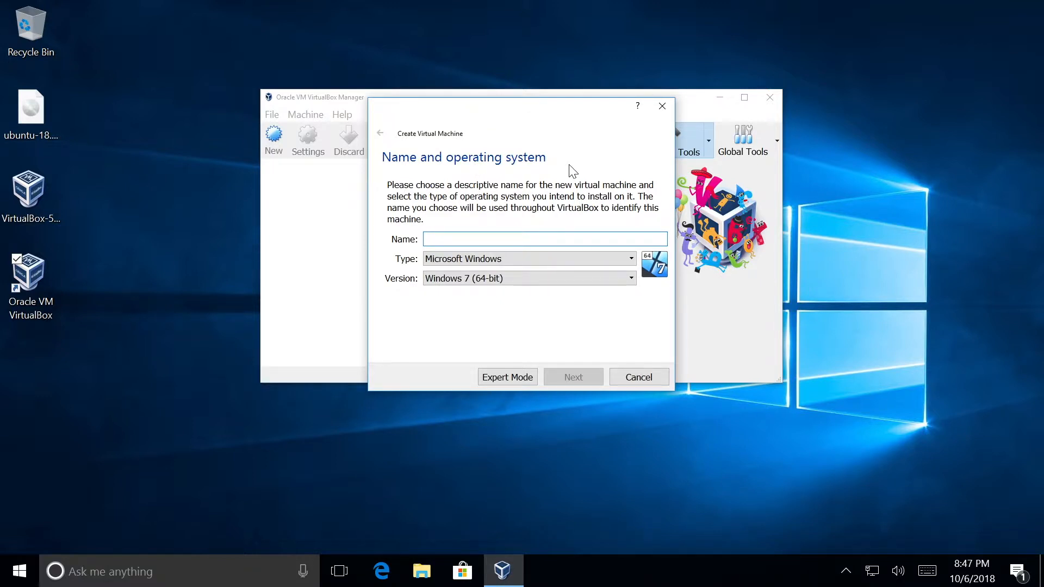
text(U)
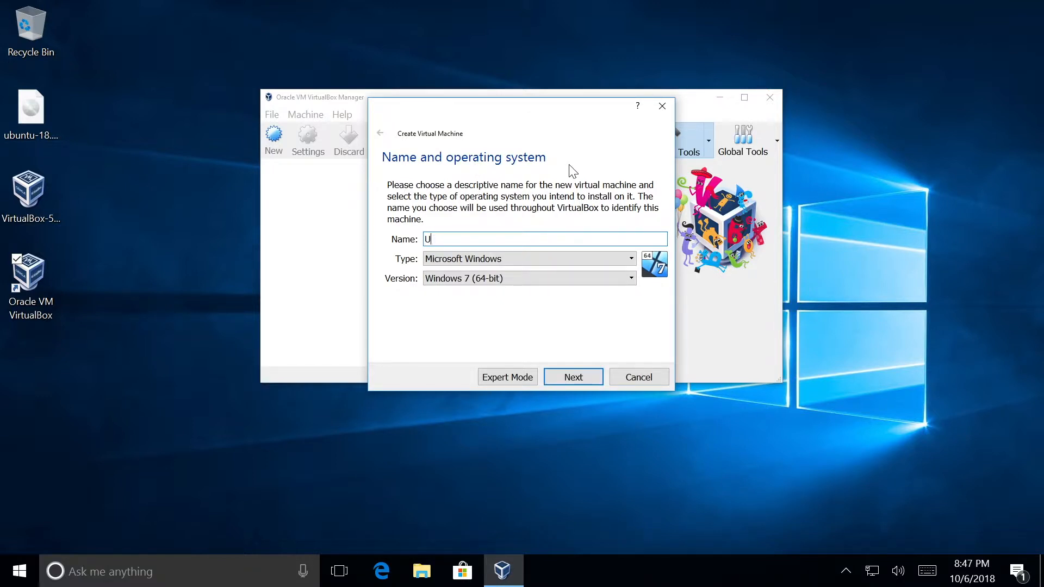
text(buntu)
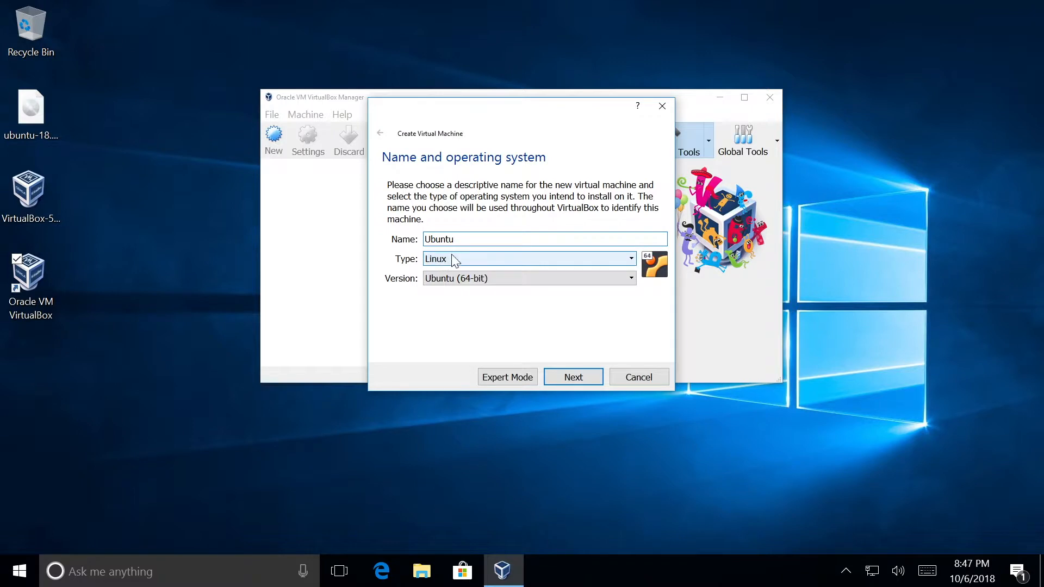
click(631, 259)
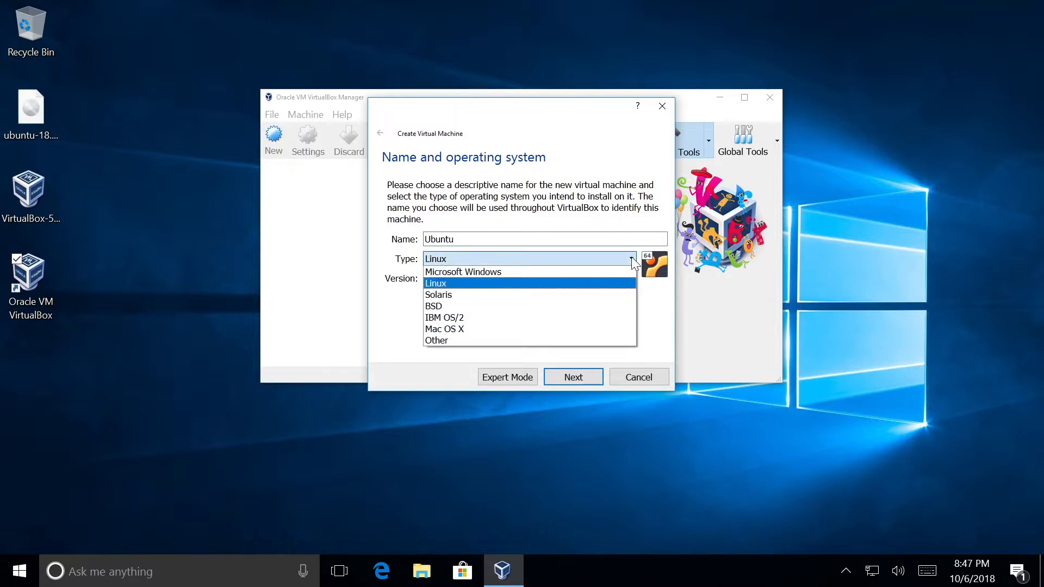
click(452, 284)
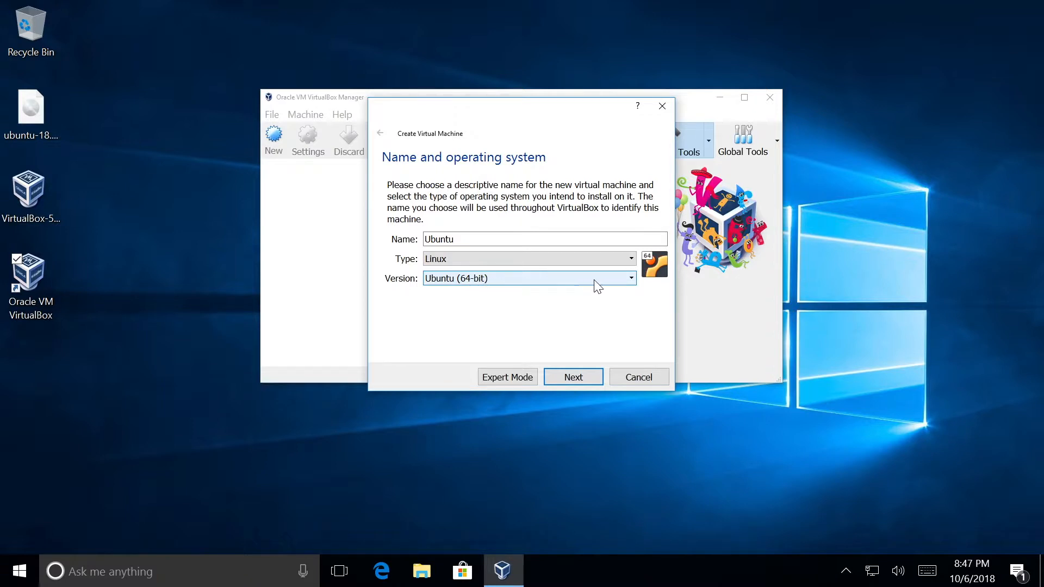
click(631, 285)
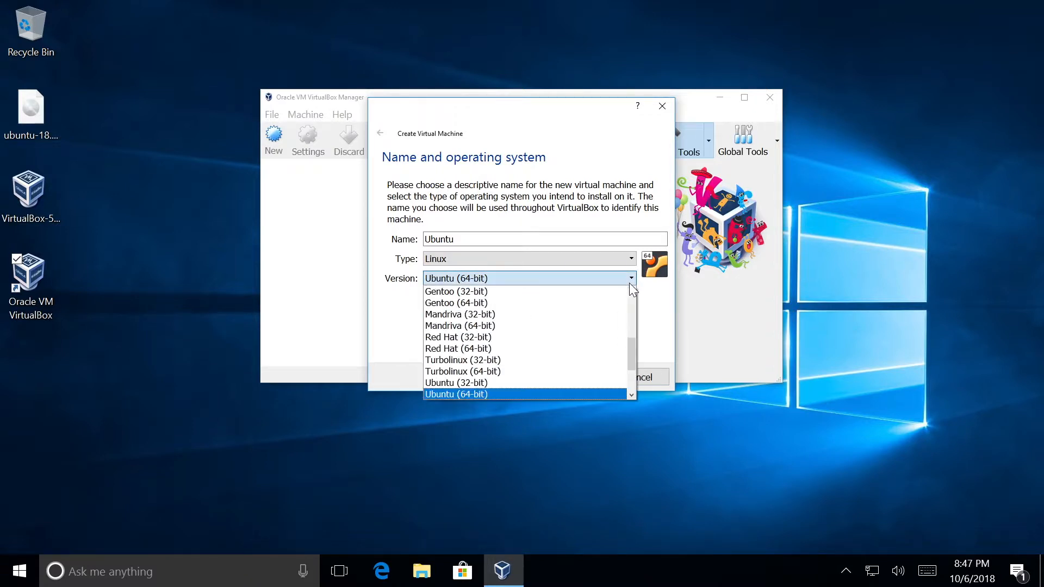
click(461, 393)
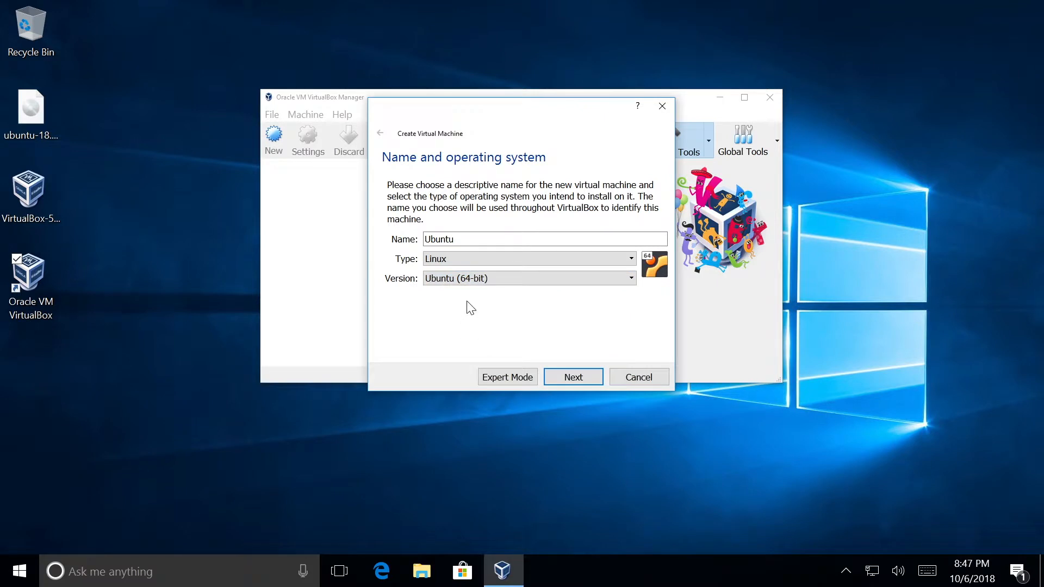
click(576, 378)
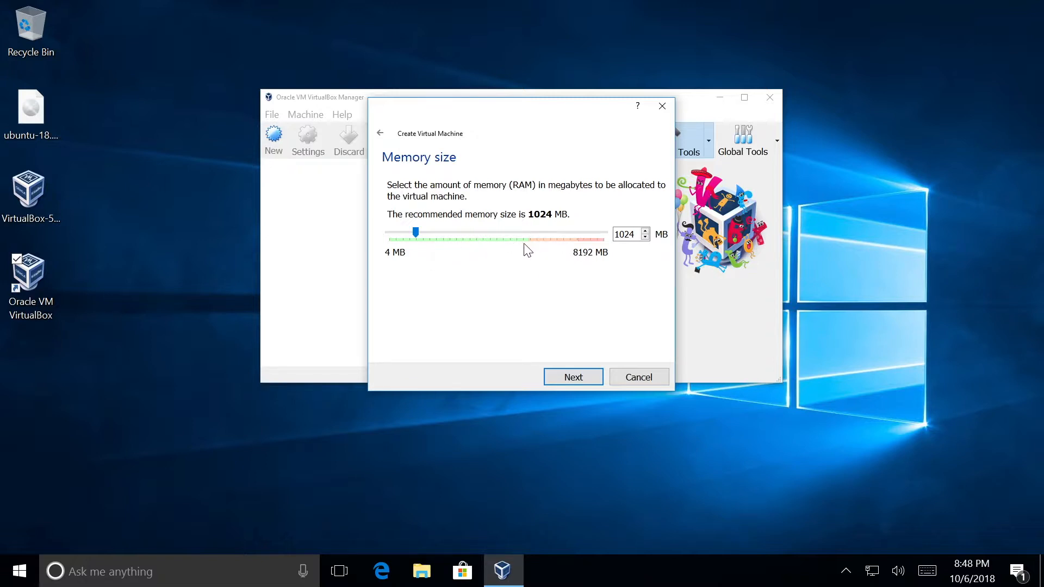
- Allocate 4096 MB of memory and choose a new dynamically allocated VDI virtual hard disk
drag(418, 229, 498, 228)
click(575, 378)
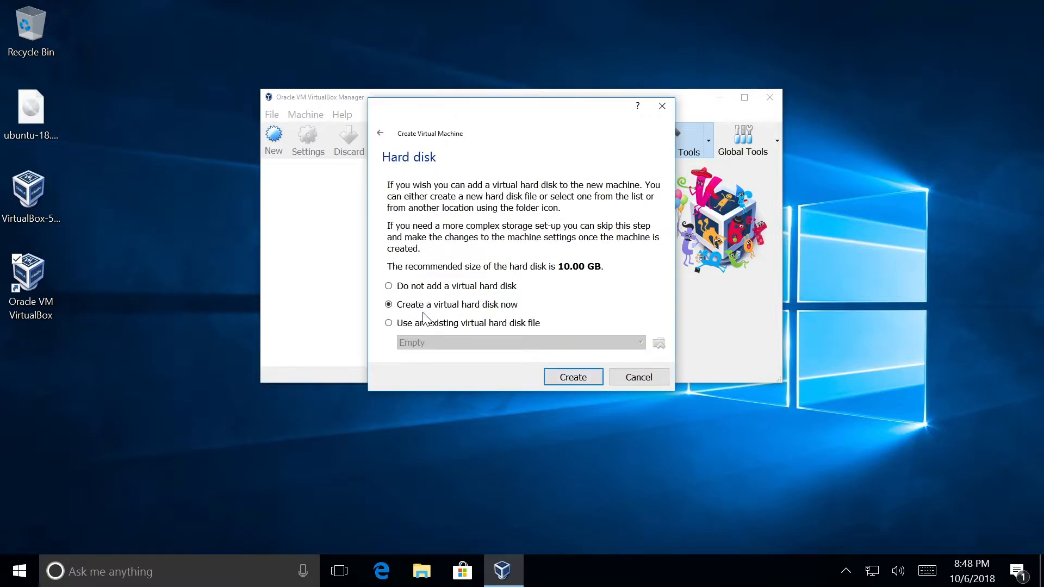
click(574, 378)
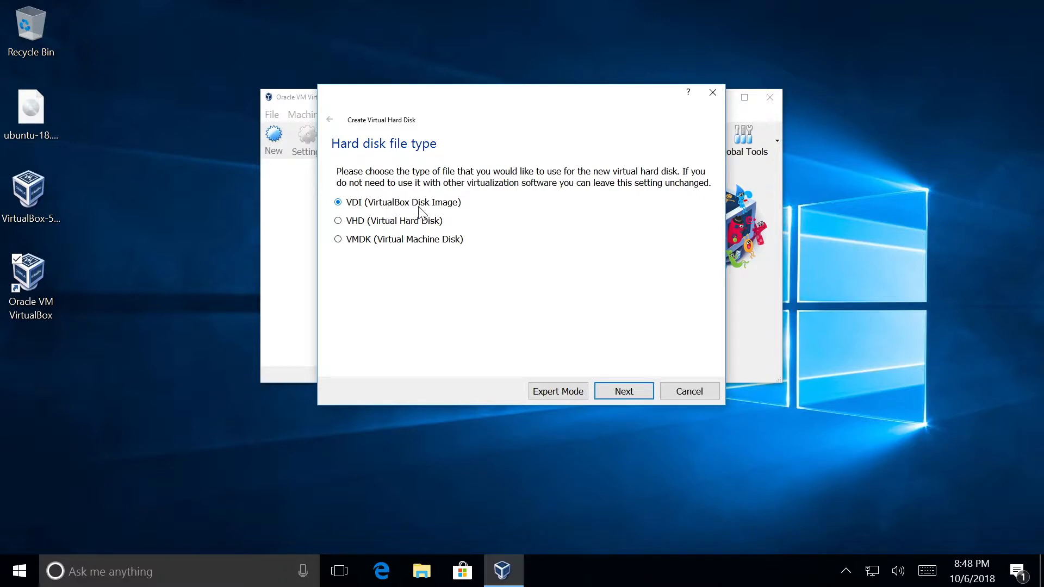
click(618, 387)
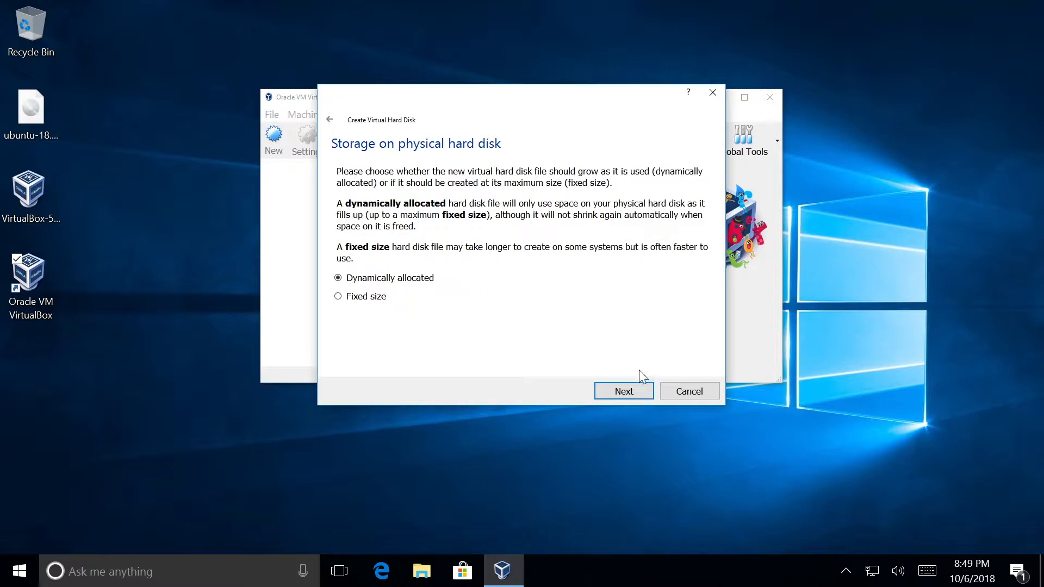
click(632, 392)
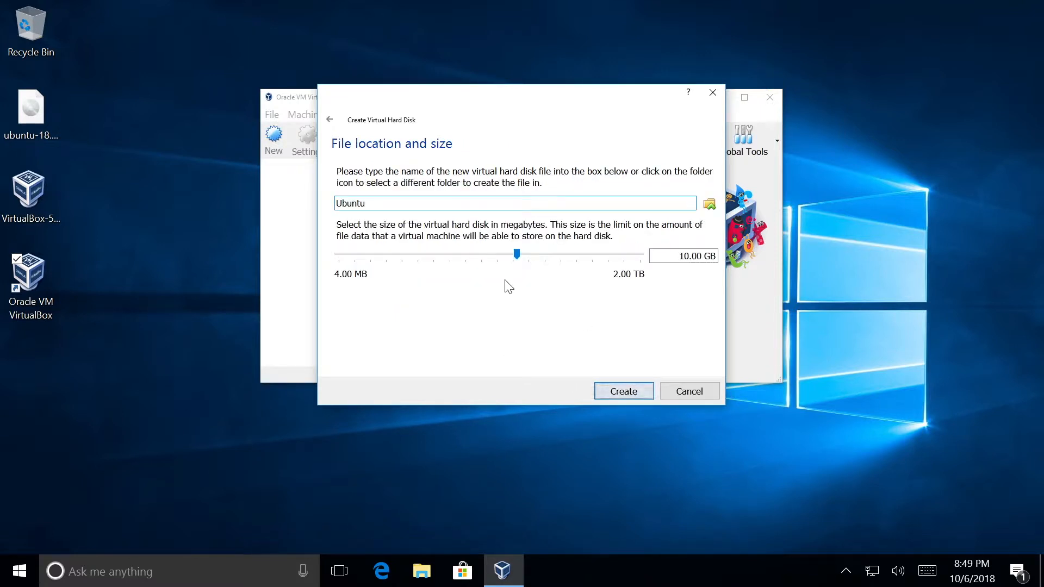
- Set the virtual hard disk's size to 25 GB and create the disk
mouse_move(680, 256)
mouse_down()
mouse_move(717, 256)
mouse_move(698, 256)
mouse_up()
click(697, 257)
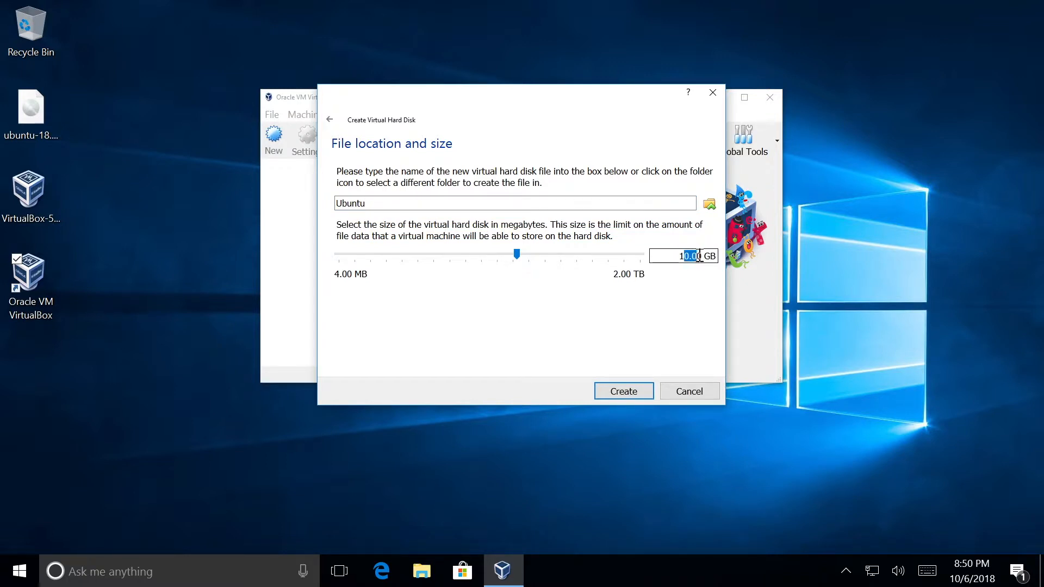
key(BackSpace)
text(25)
key(Home)
key(Delete)
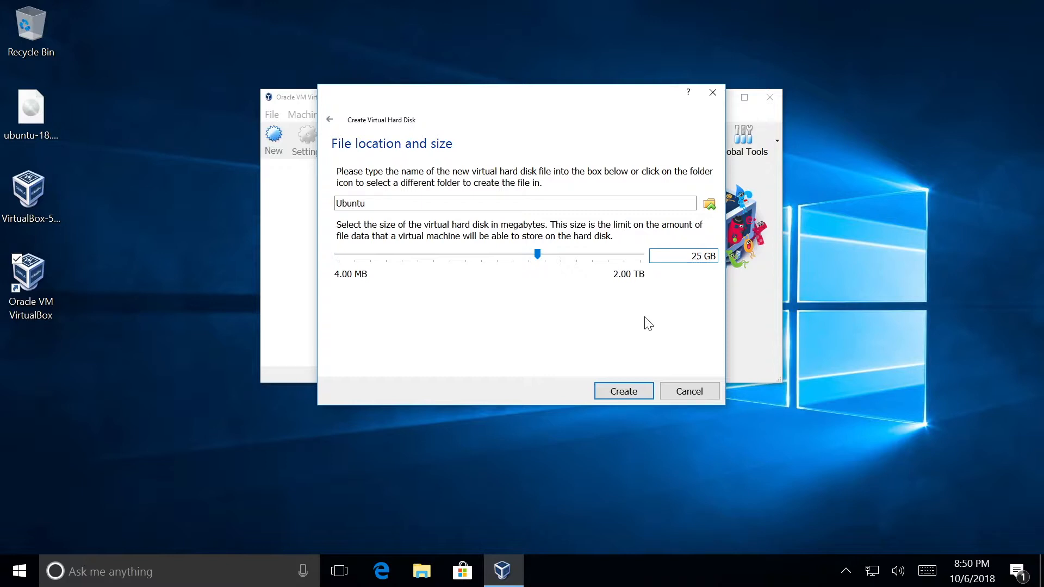
click(625, 390)
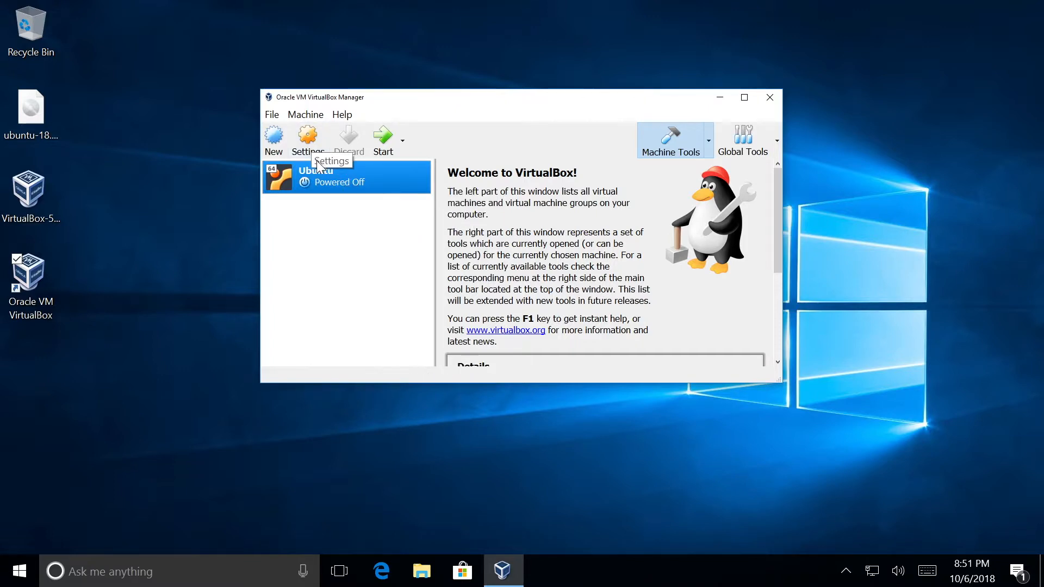
- In the Ubuntu machine's advanced general settings, set both Shared Clipboard and Drag'n'Drop to Bidirectional
click(309, 143)
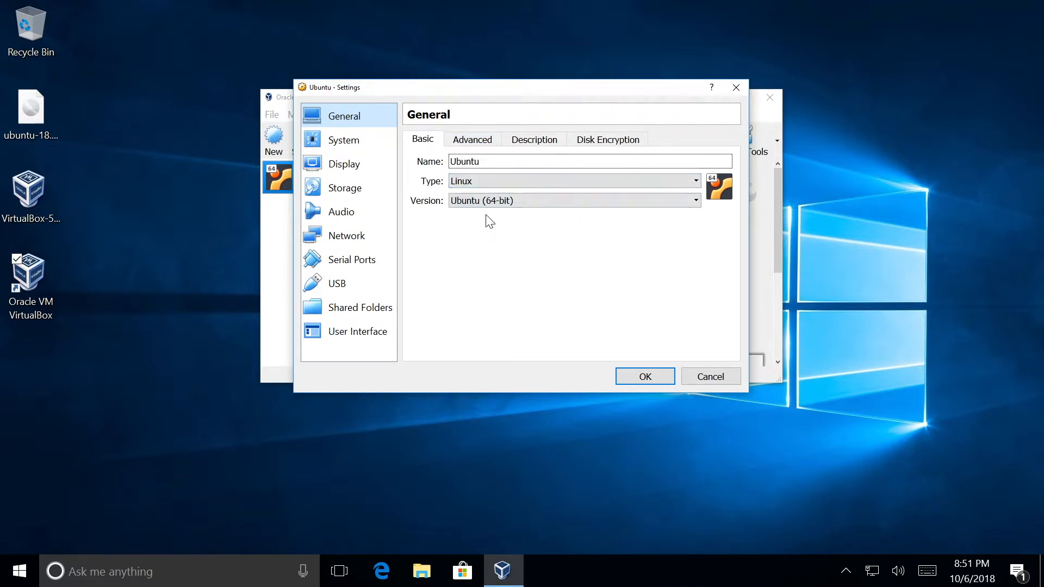
click(478, 142)
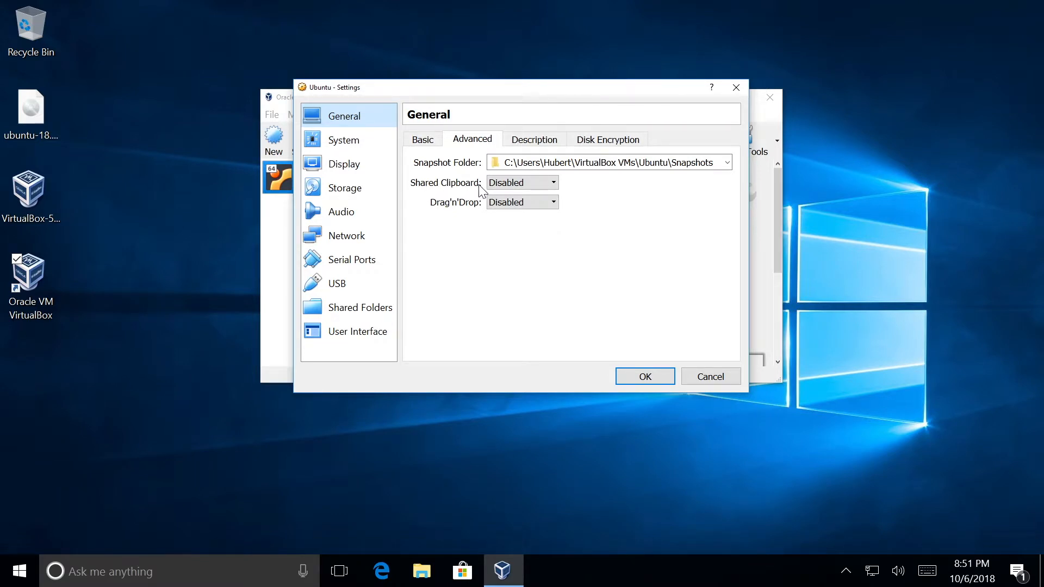
click(553, 185)
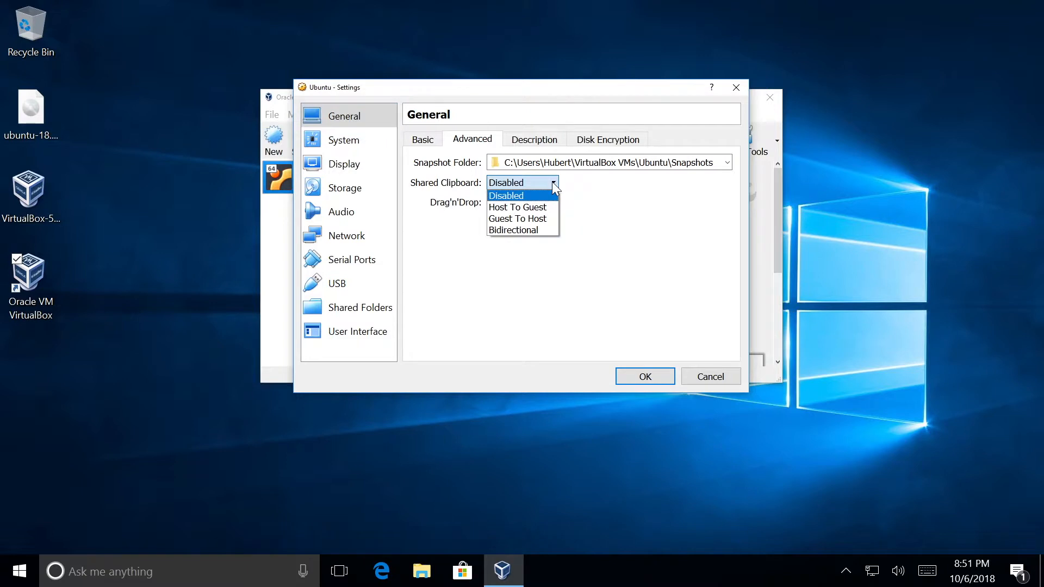
click(531, 230)
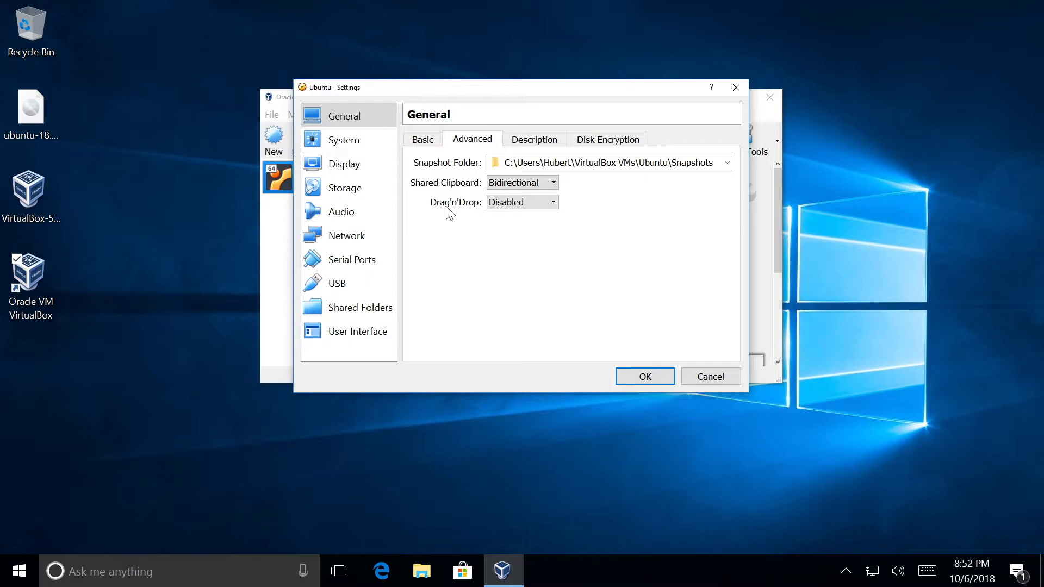
click(552, 204)
click(526, 249)
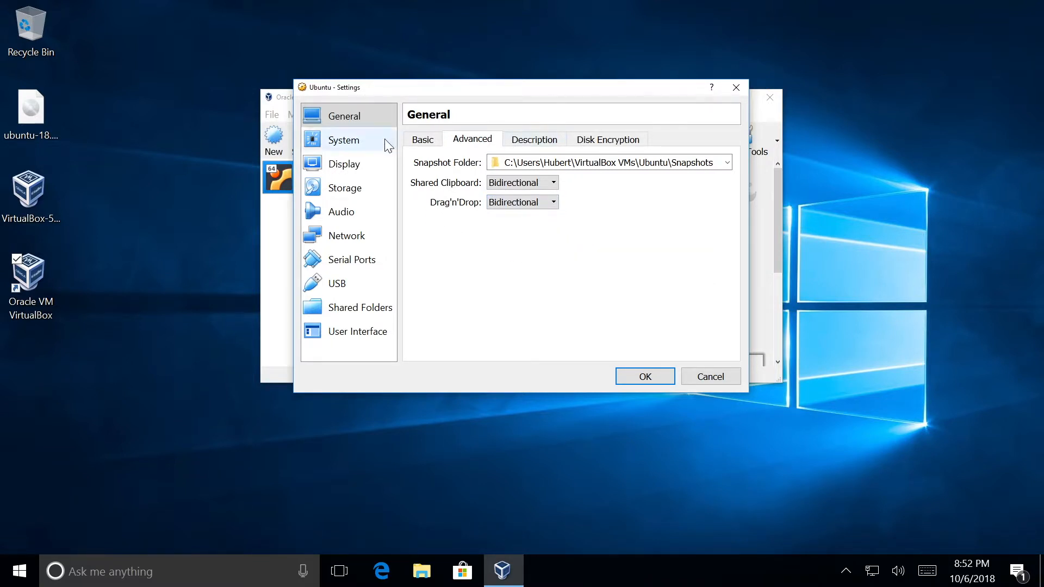
- Remove Floppy from the machine's boot order and set its processor count to 2
click(339, 143)
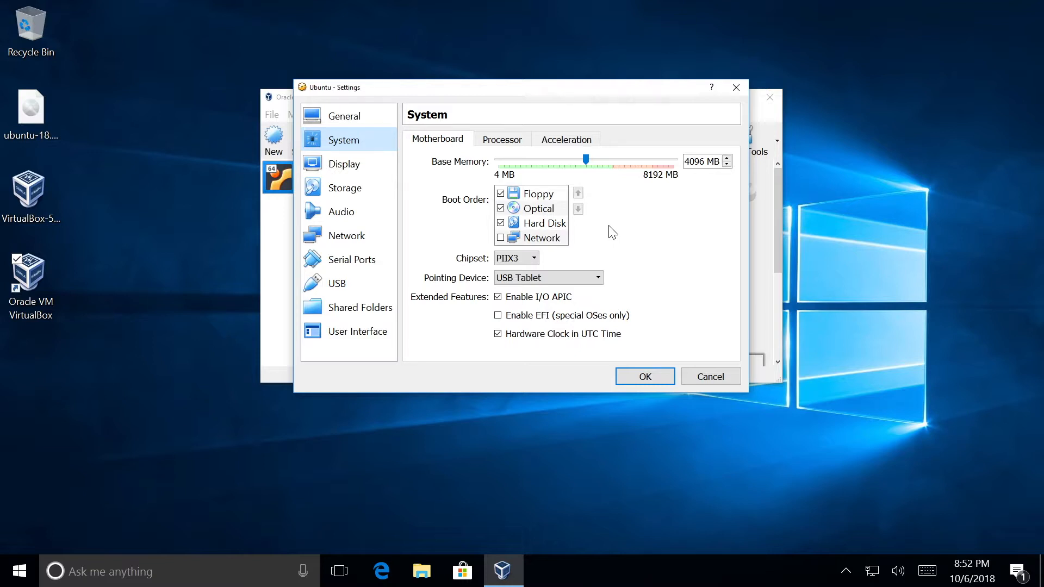
click(500, 195)
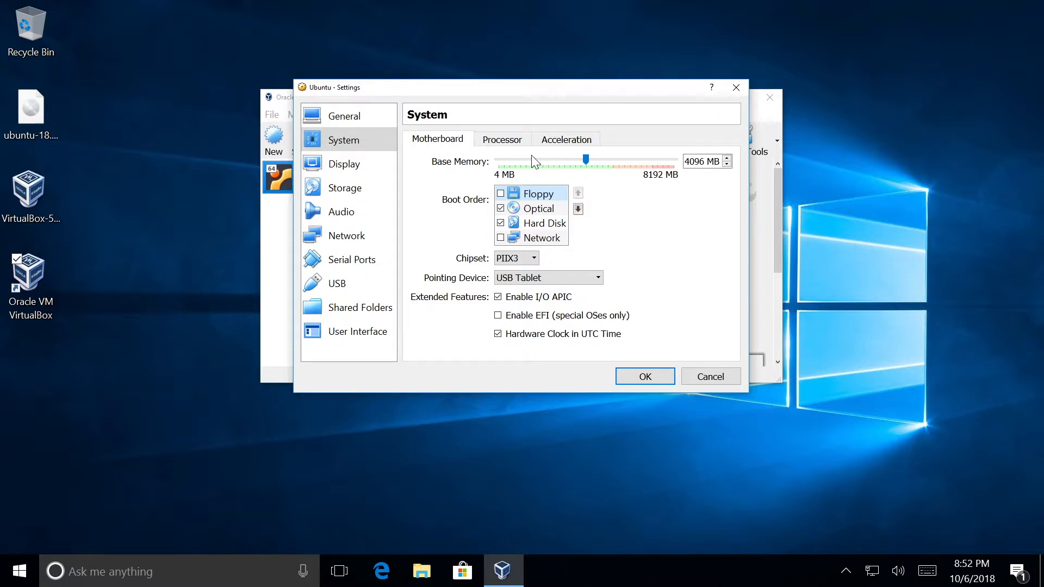
click(504, 142)
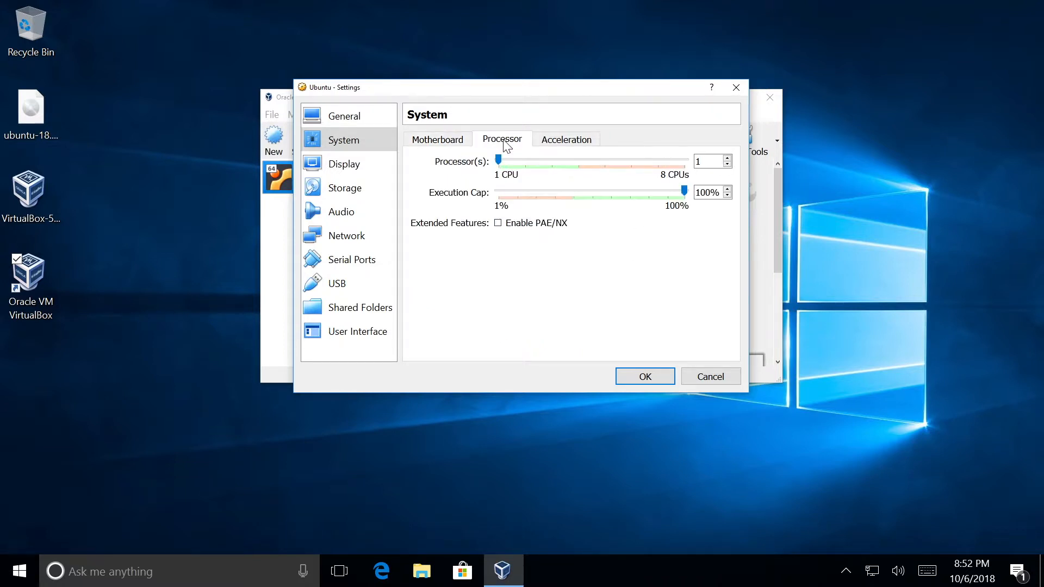
click(728, 159)
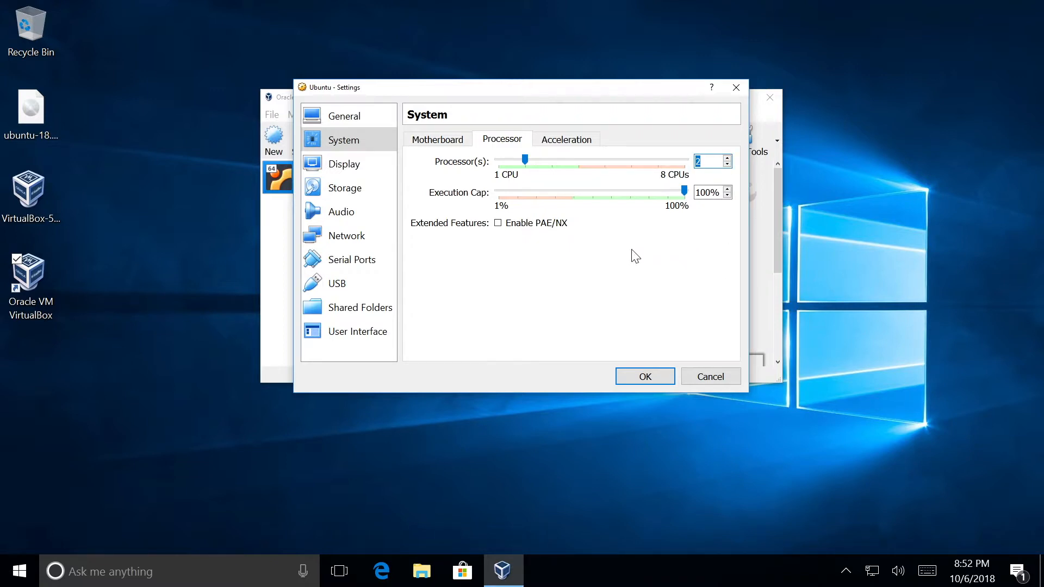
- Review the acceleration, processor and display settings and the storage details of the Ubuntu.vdi disk
click(561, 148)
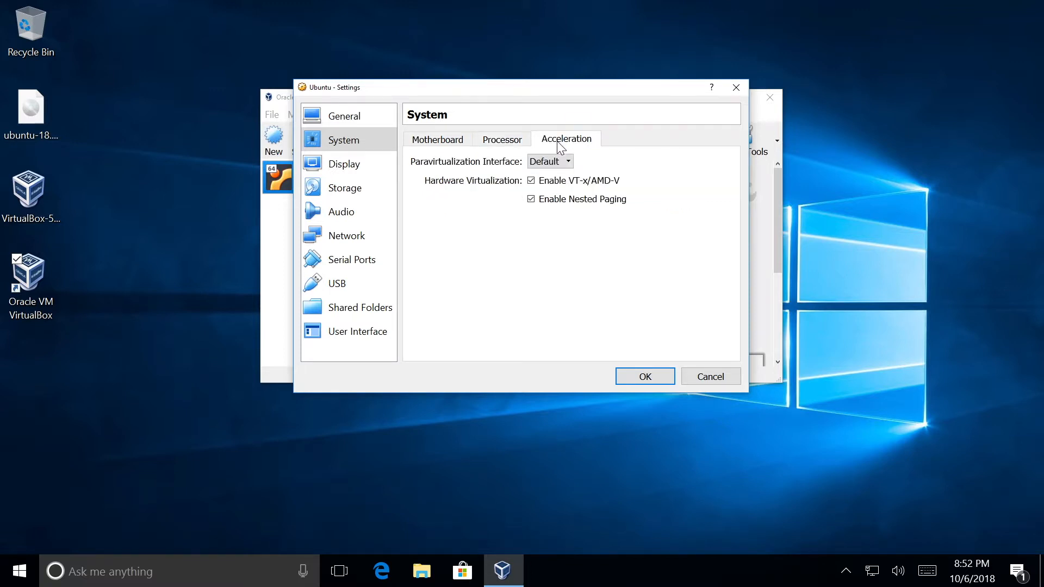
click(502, 139)
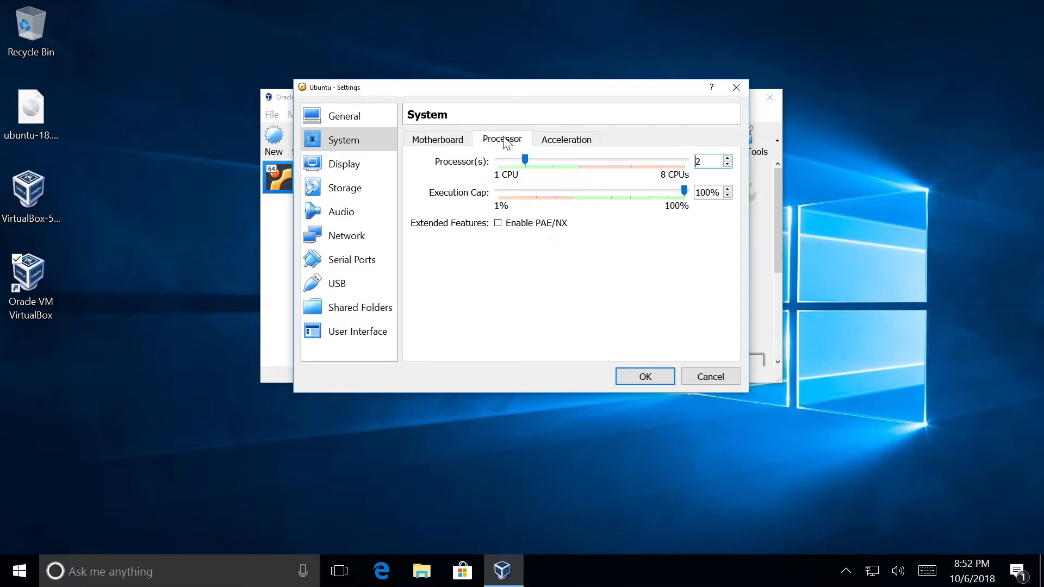
click(360, 162)
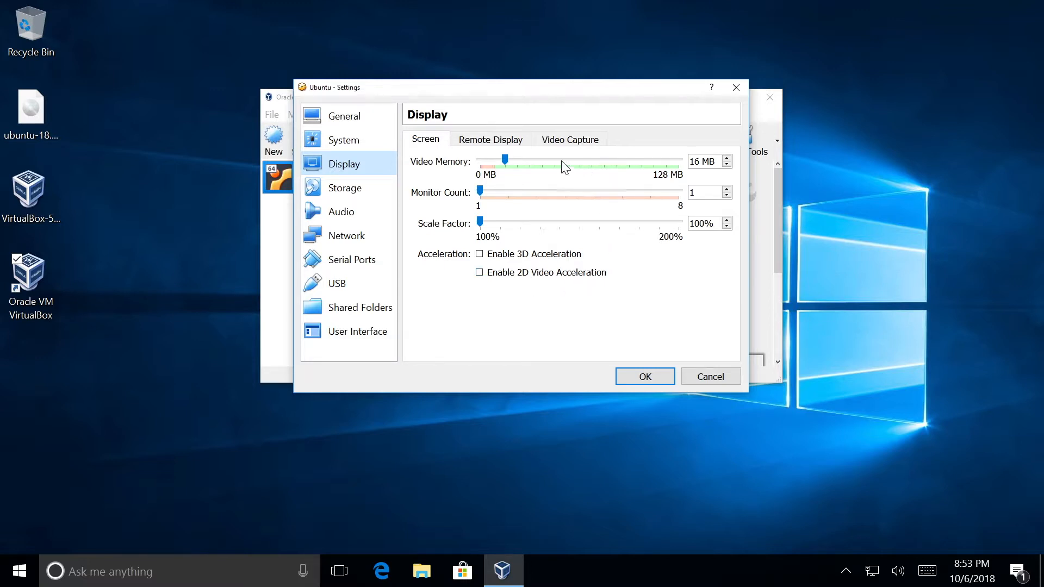
click(362, 196)
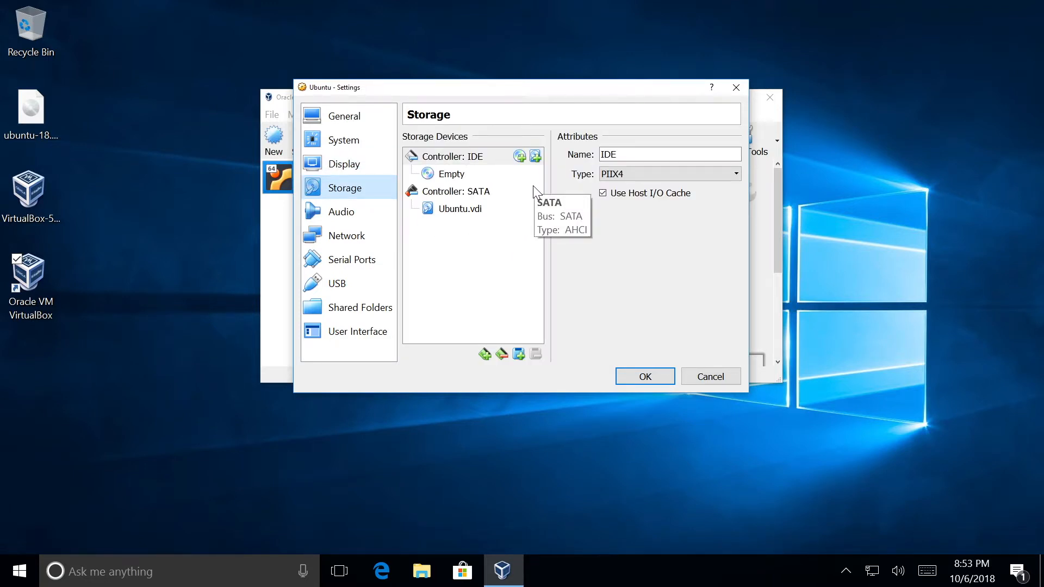
click(461, 212)
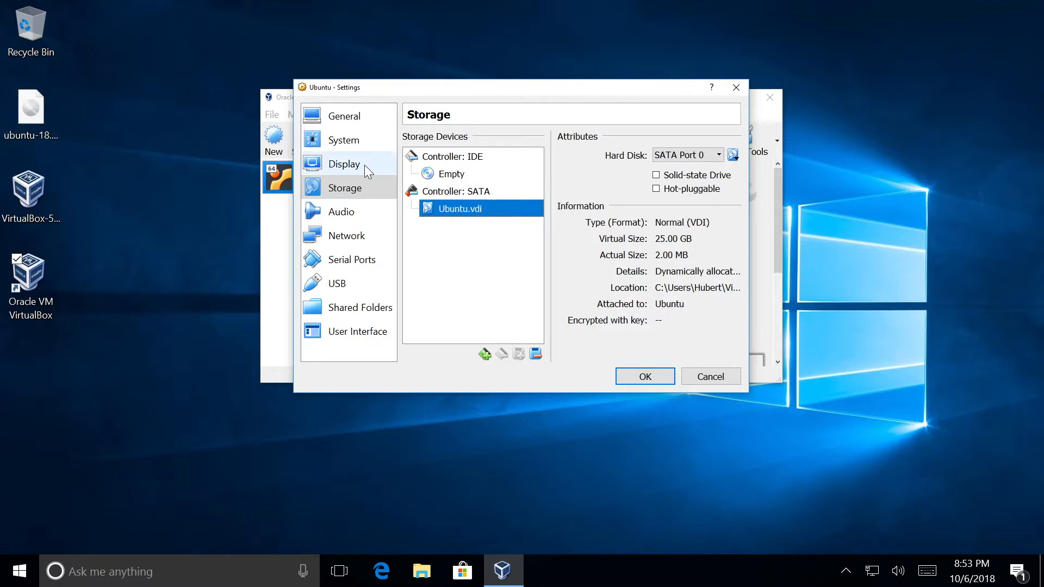
- Load the ubuntu-18.04.1-desktop-amd64 disc image from the Desktop into the Ubuntu machine's empty IDE optical drive
click(31, 110)
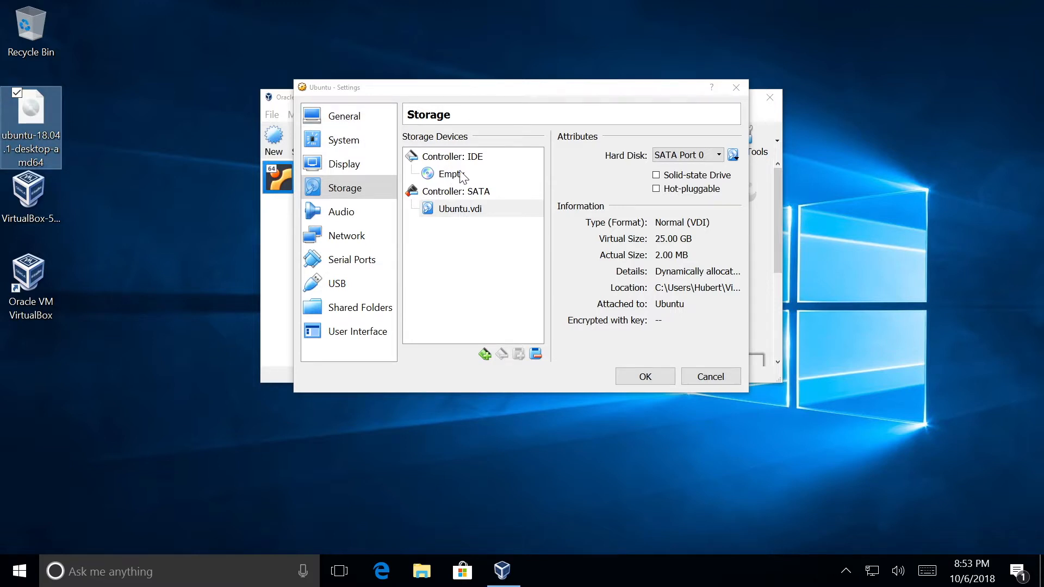
click(447, 175)
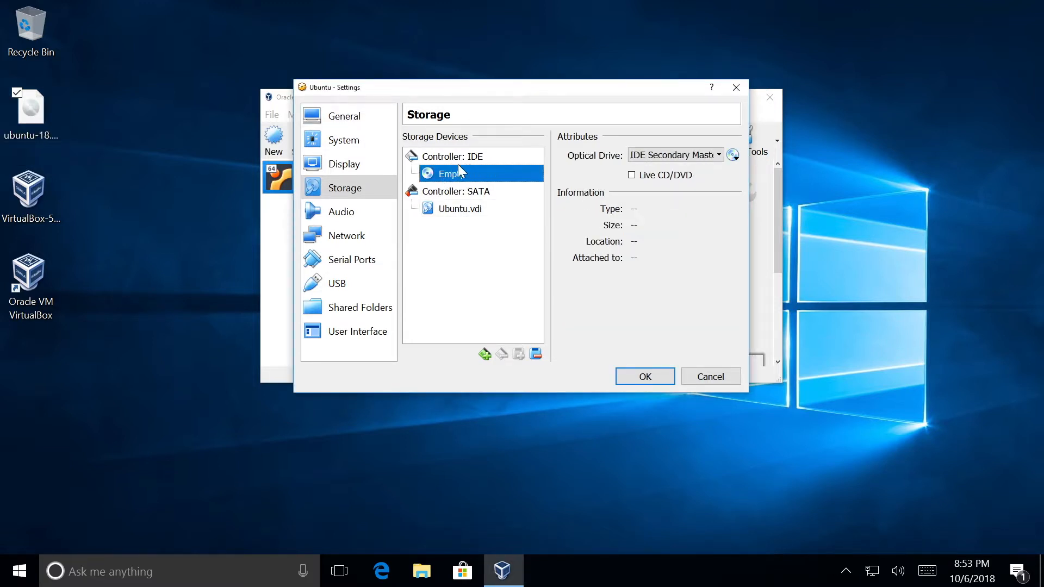
click(733, 156)
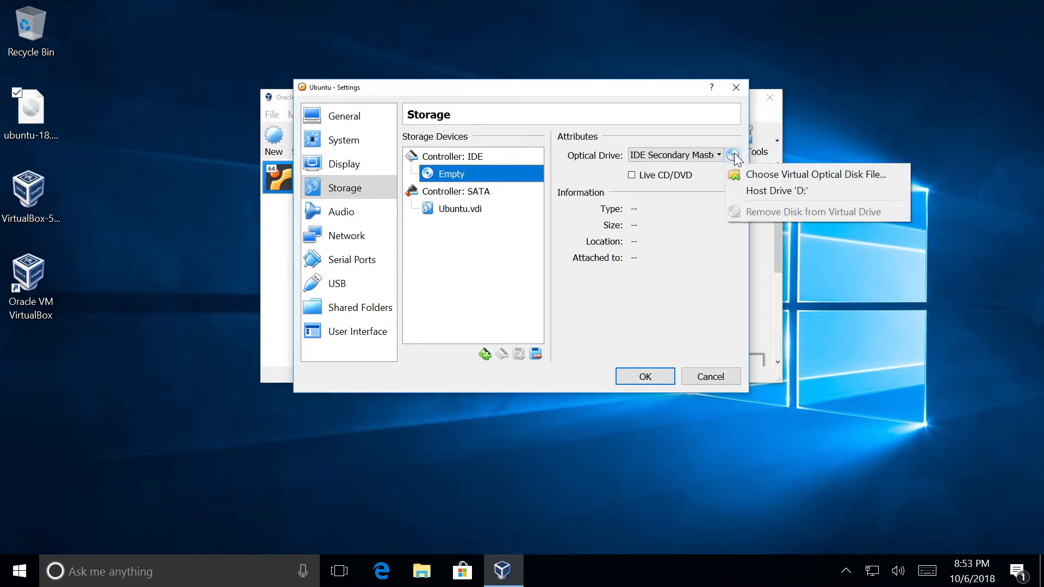
click(762, 175)
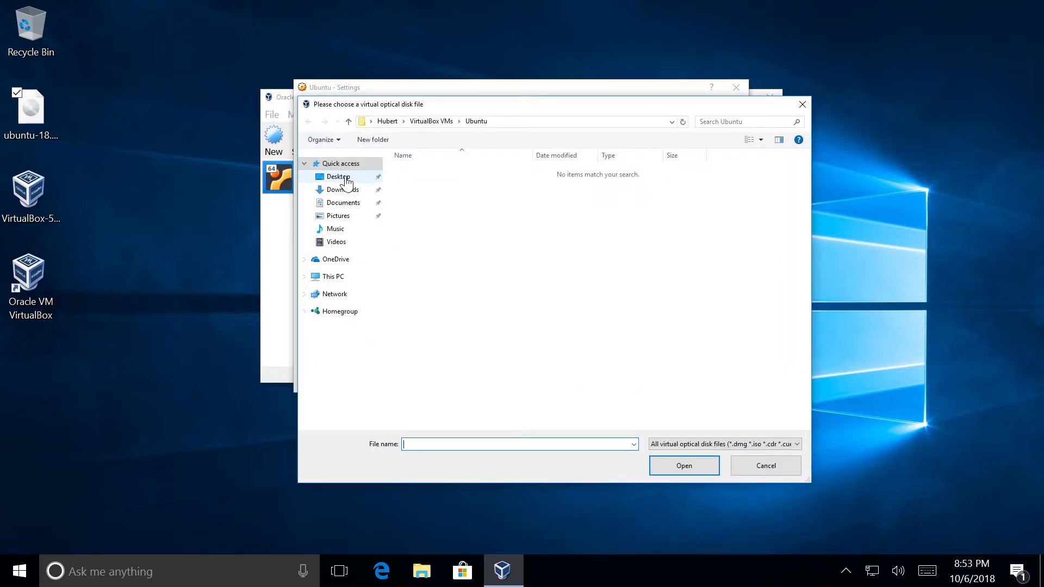
click(351, 181)
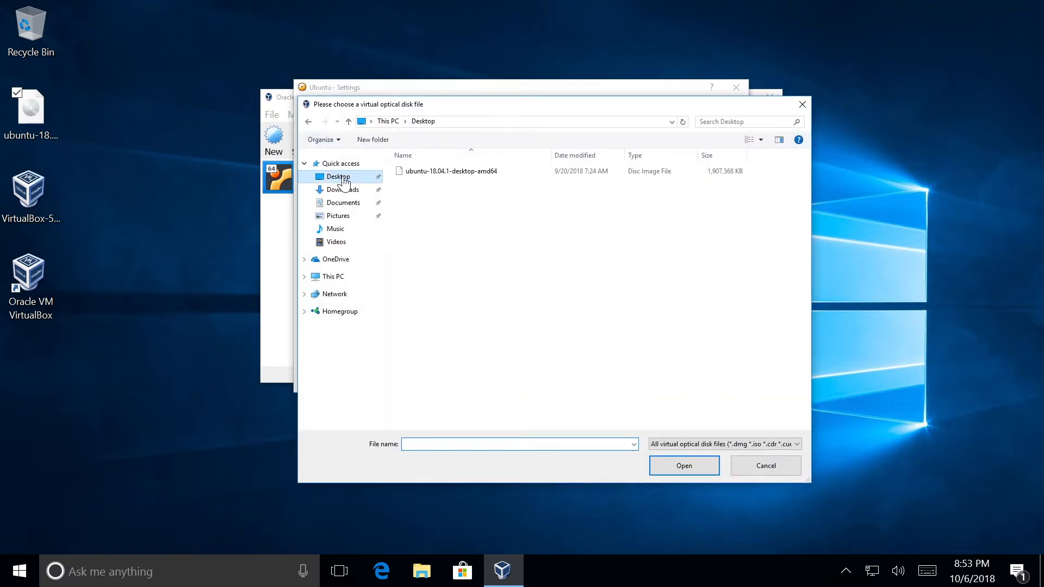
click(451, 173)
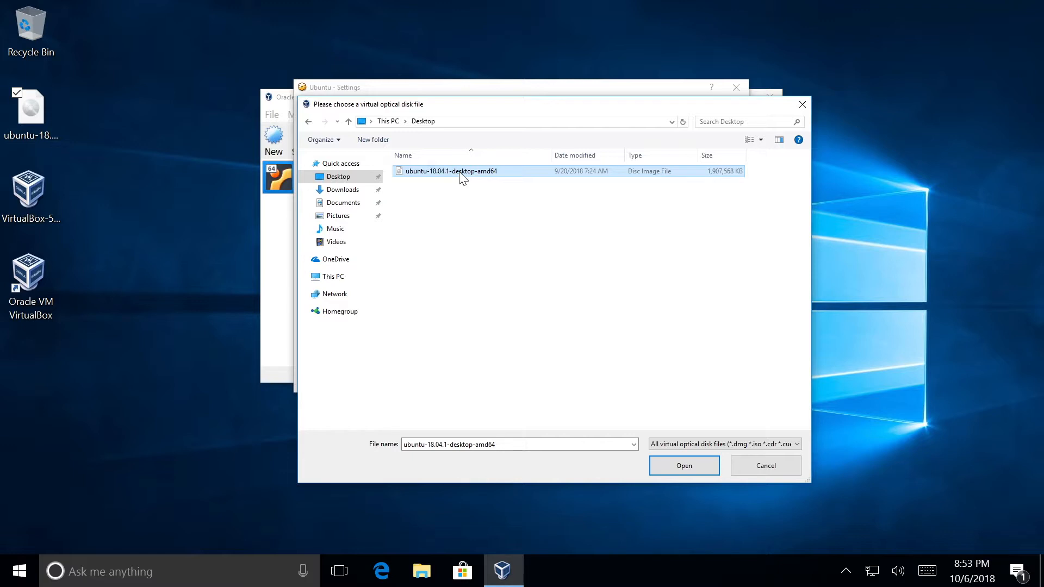
double_click(460, 173)
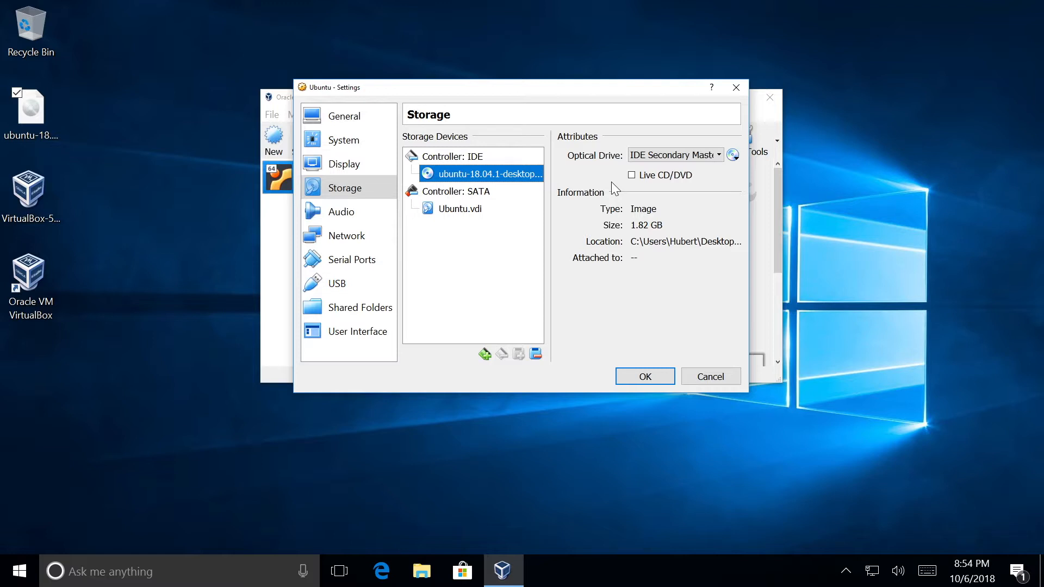
click(347, 311)
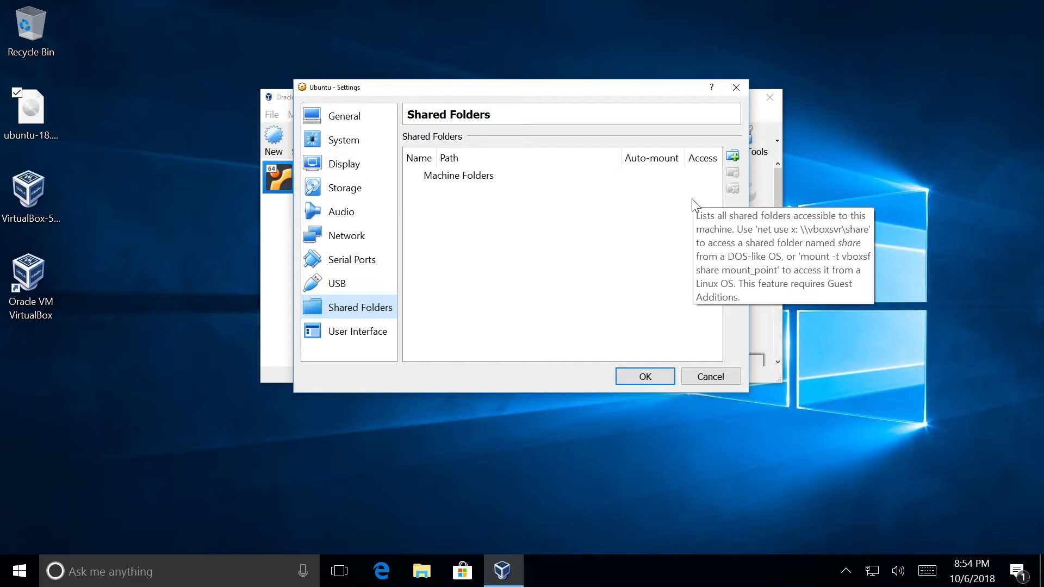
click(733, 156)
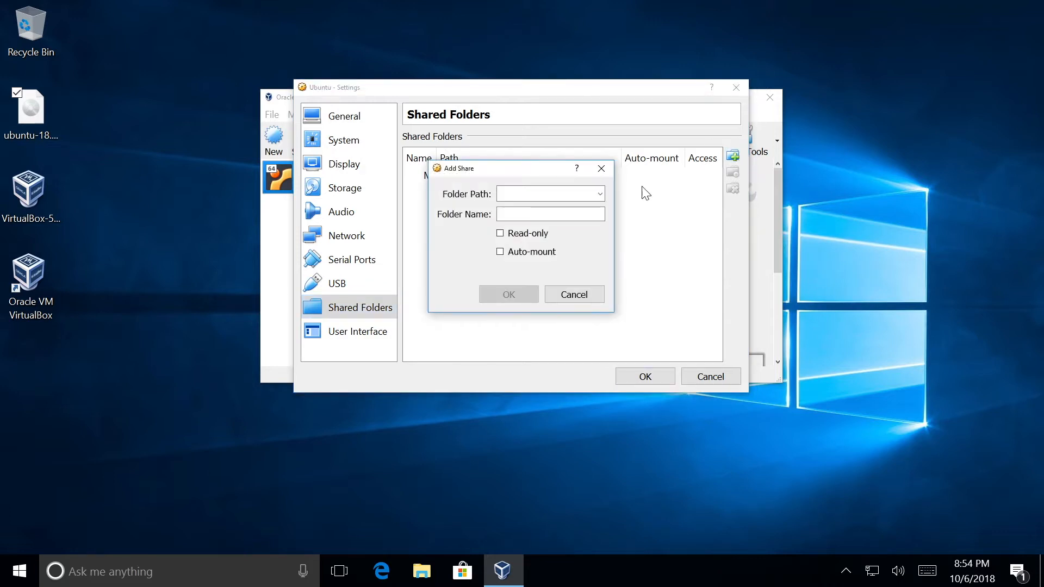
click(600, 194)
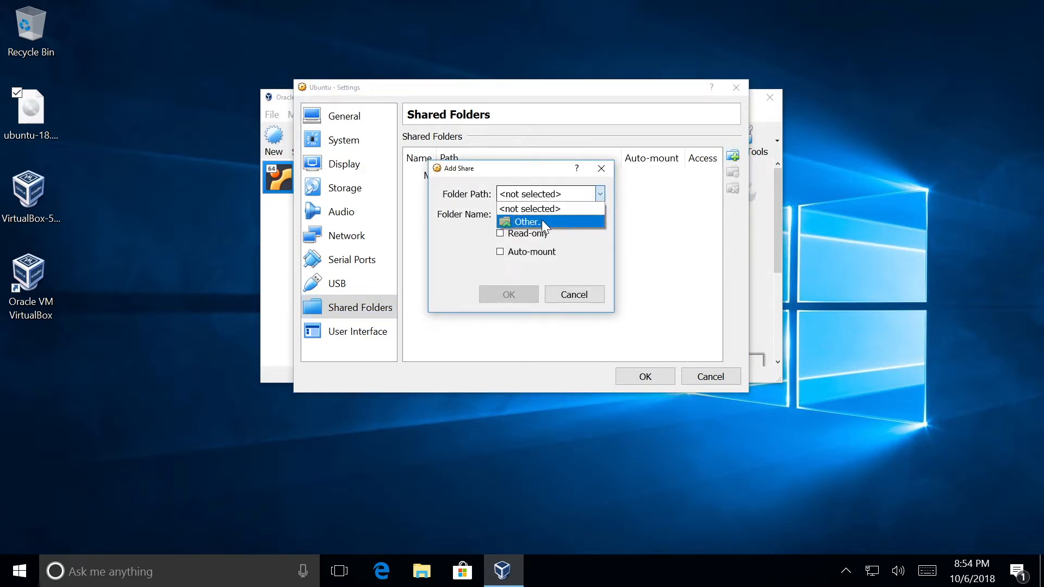
click(542, 222)
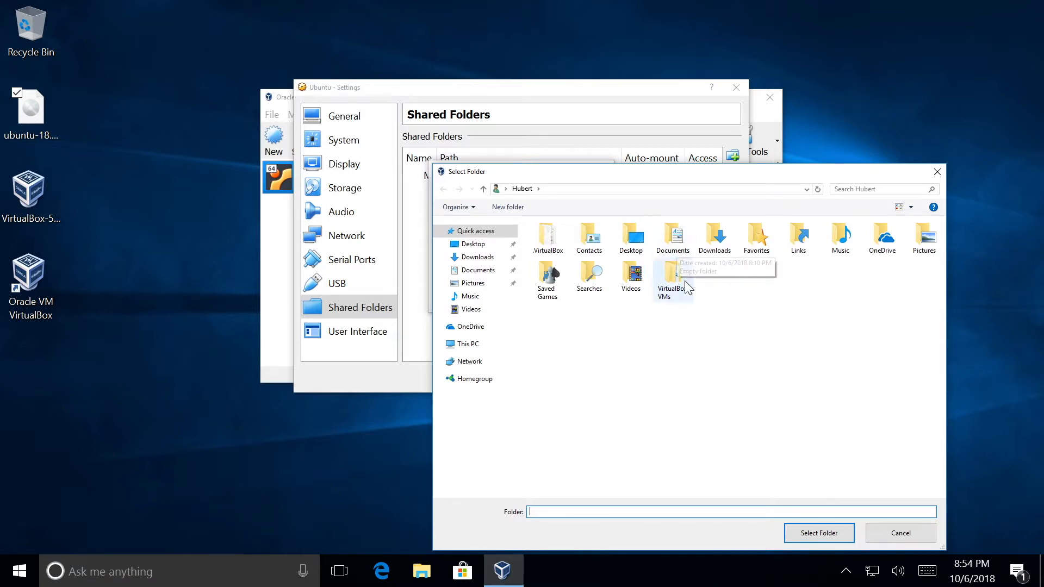
click(674, 239)
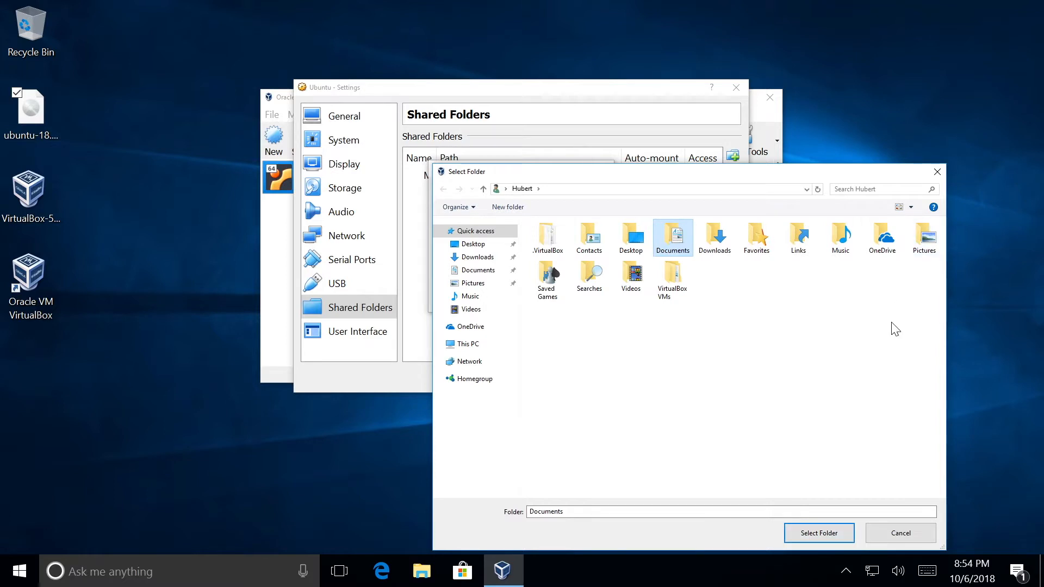
click(817, 538)
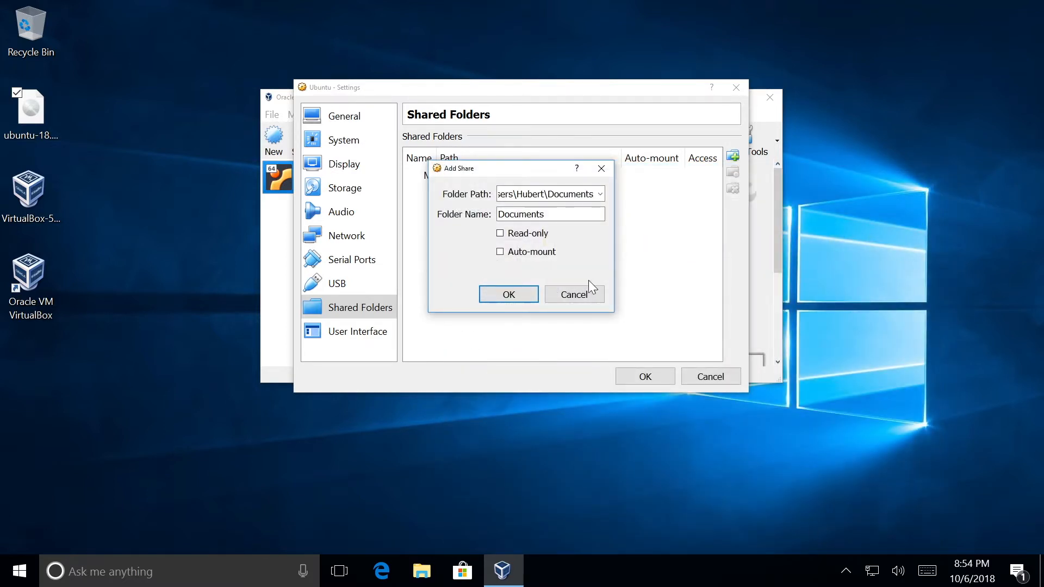
click(500, 251)
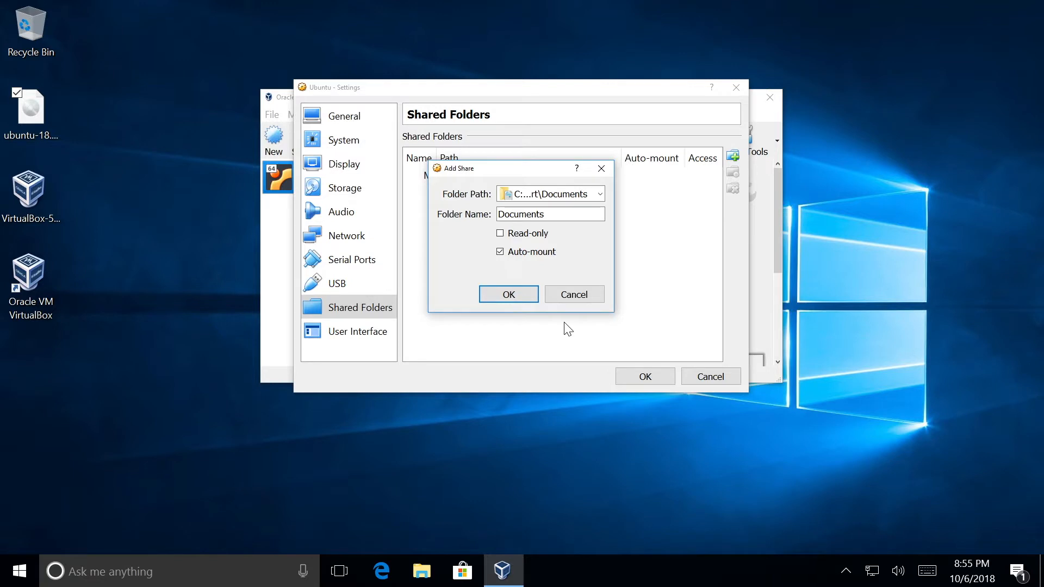
click(573, 296)
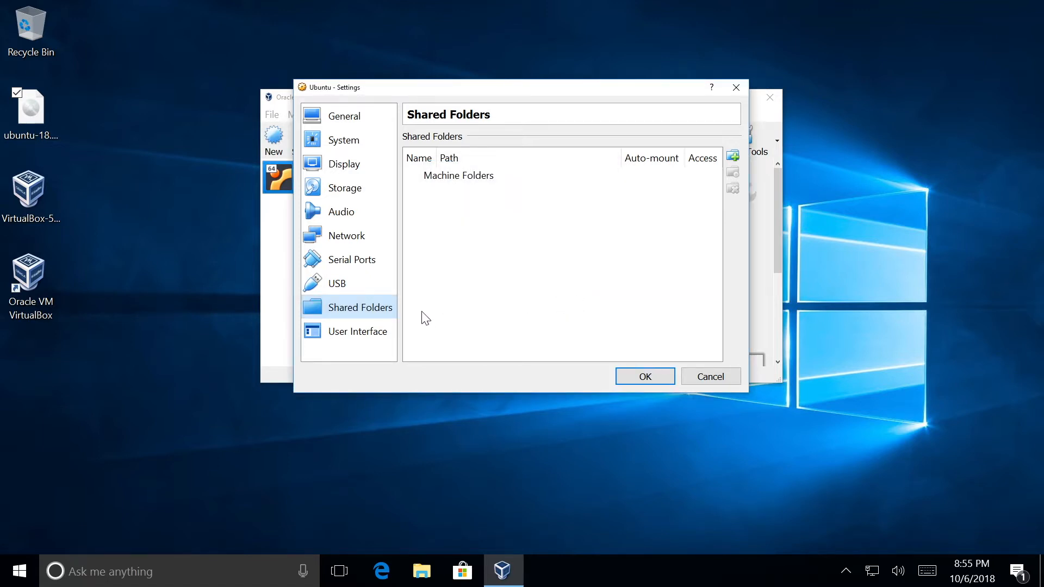
- Save the machine settings and start the Ubuntu virtual machine, dismissing the keyboard capture and mouse pointer notifications
click(645, 377)
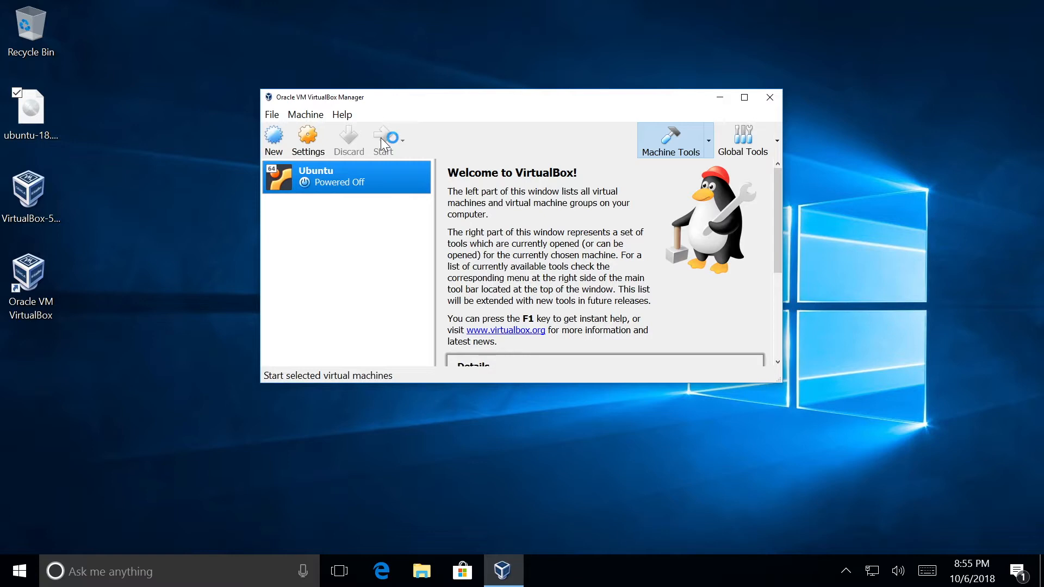
click(381, 138)
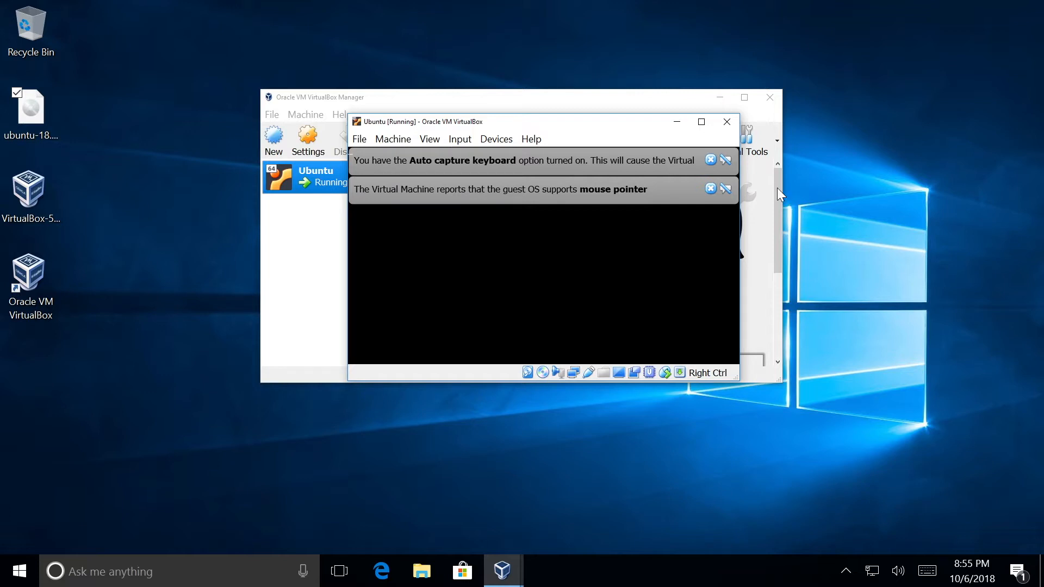
click(710, 189)
click(710, 160)
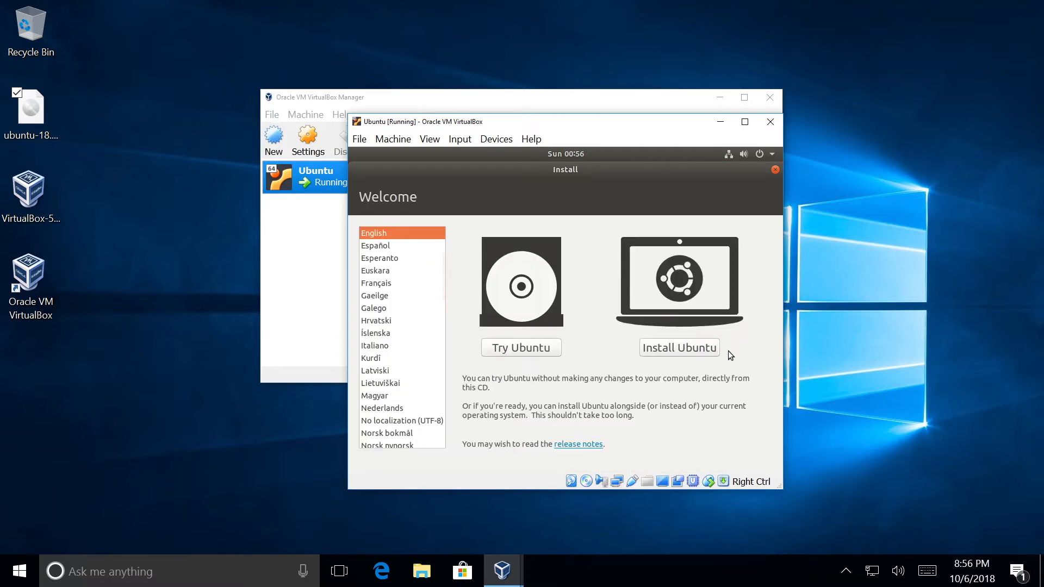
- Begin installing Ubuntu in English with the English (US) keyboard layout, Normal installation and updates downloaded during installation
click(511, 122)
drag(511, 121, 451, 45)
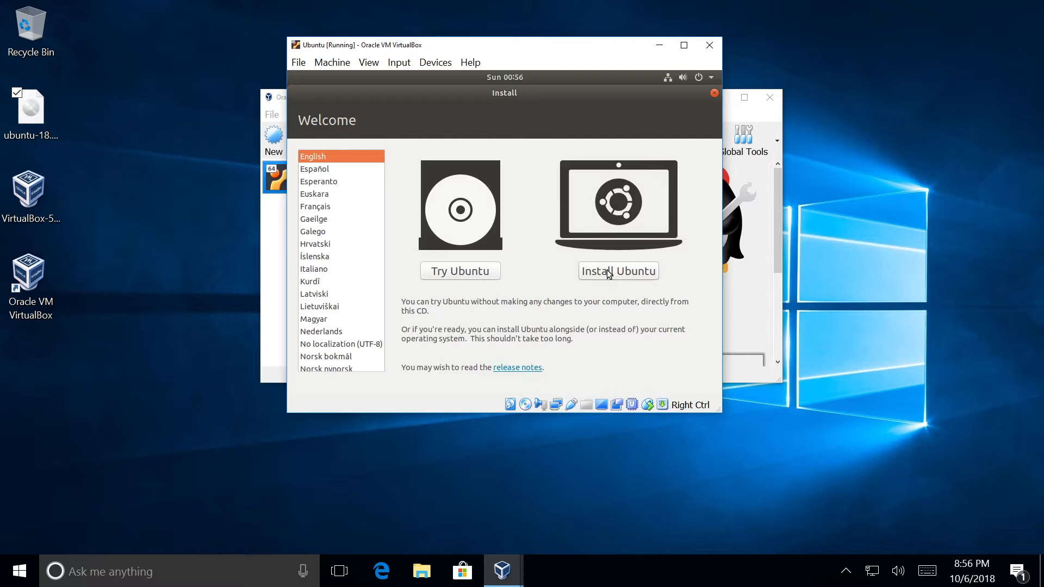
click(632, 271)
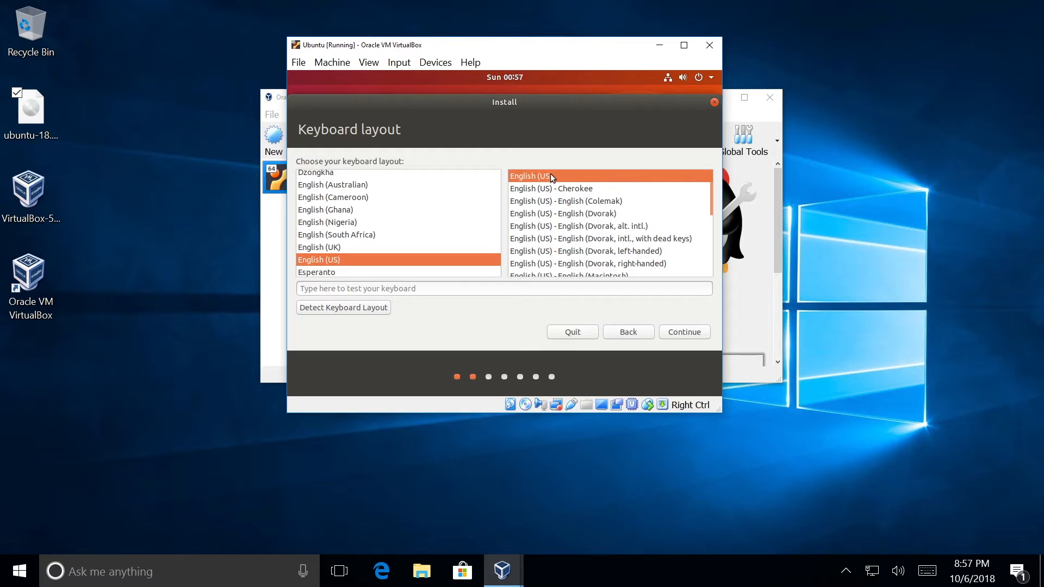
click(682, 333)
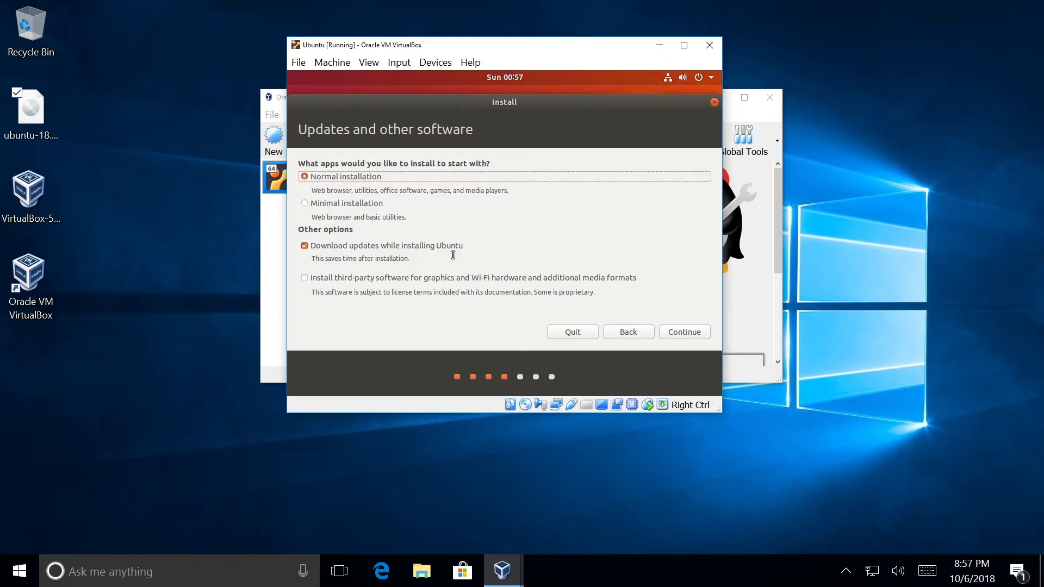
click(678, 336)
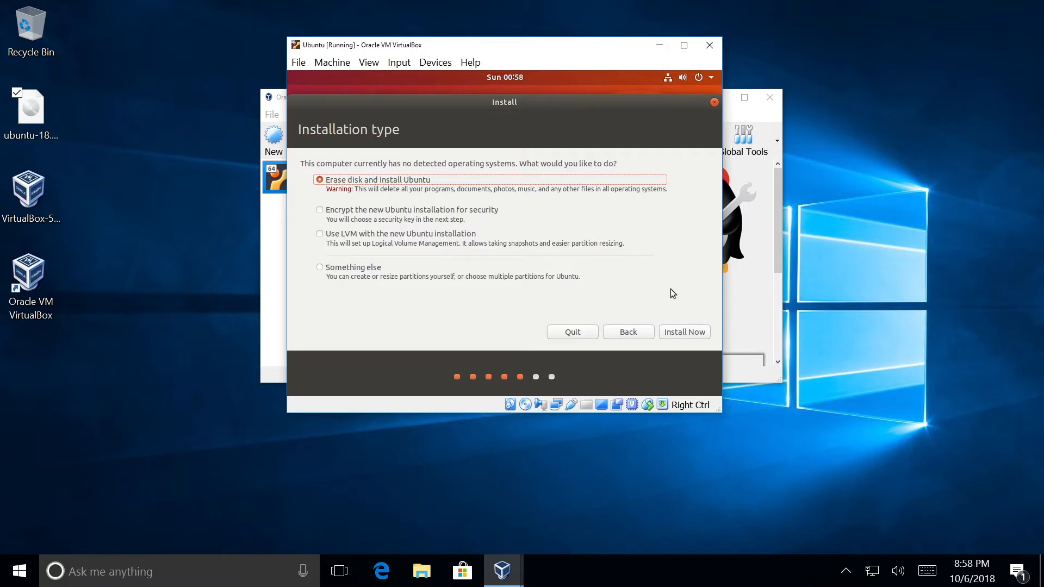
- Install with the option to erase the disk, approve writing the disk changes, and accept New York as the location
click(689, 332)
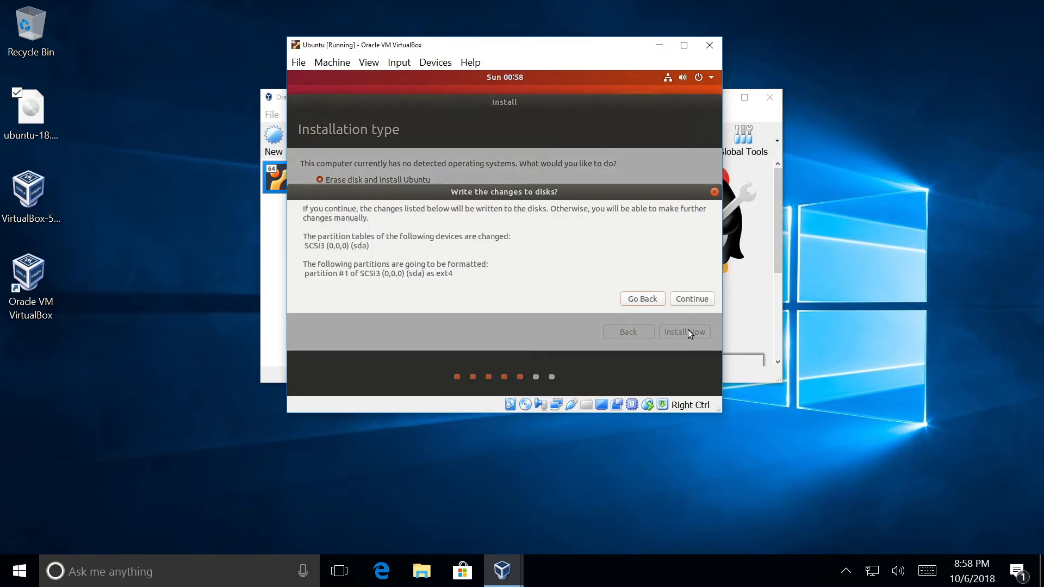
click(694, 300)
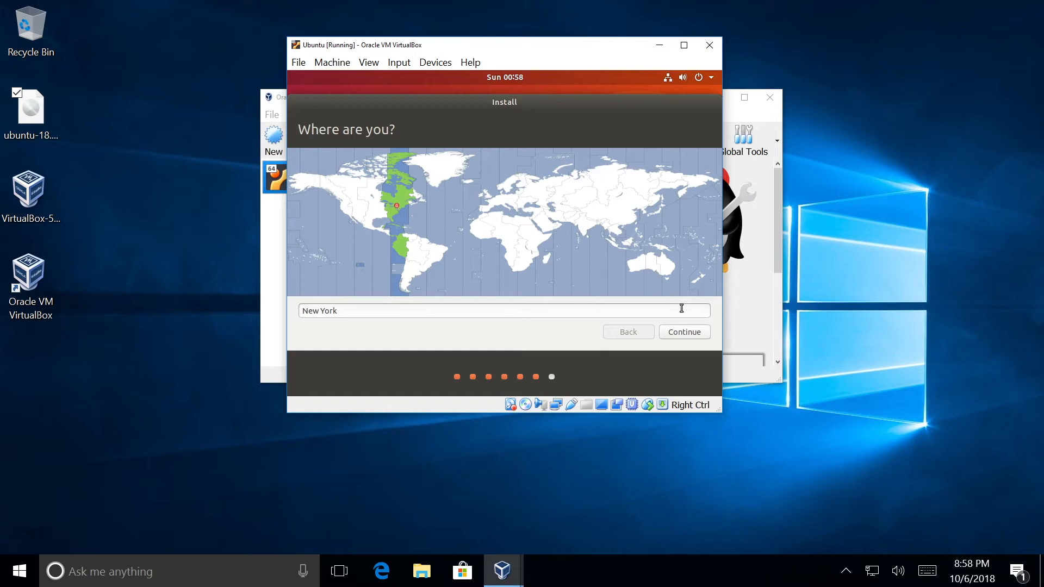
click(684, 332)
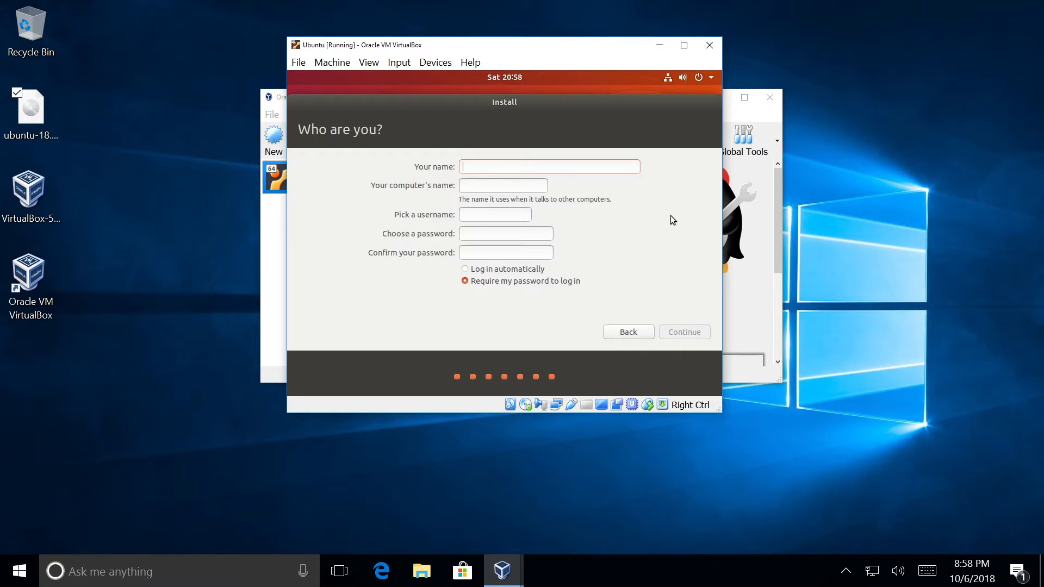
- Enter the user's name and a confirmed account password, keep the password required at login, and continue the installation
text(Hubert)
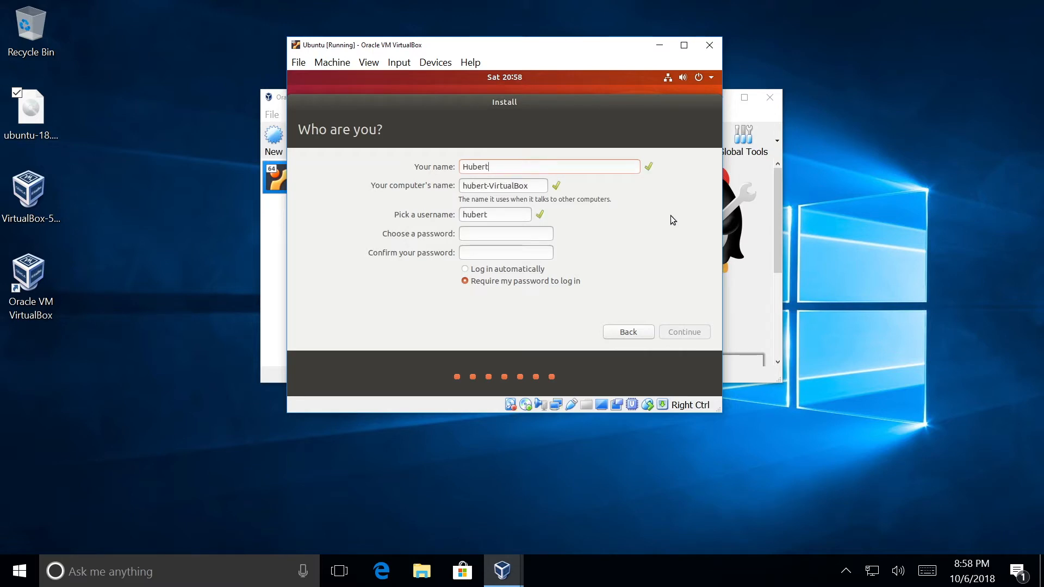
click(510, 235)
text(•••••••)
click(477, 253)
text(••••••••)
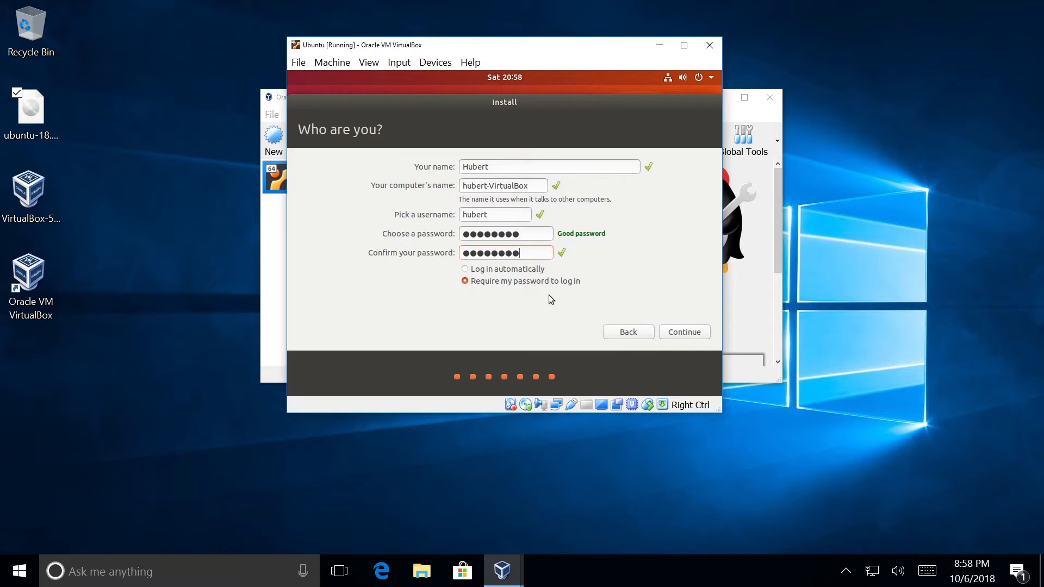
click(670, 337)
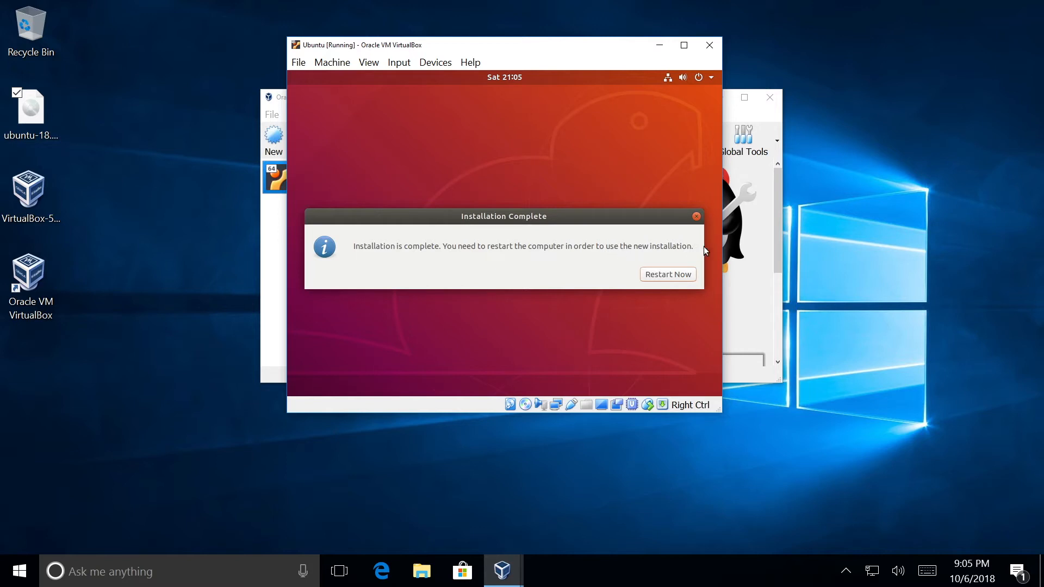
- Restart the virtual machine after the installation and place its window beside the VirtualBox Manager window
click(669, 275)
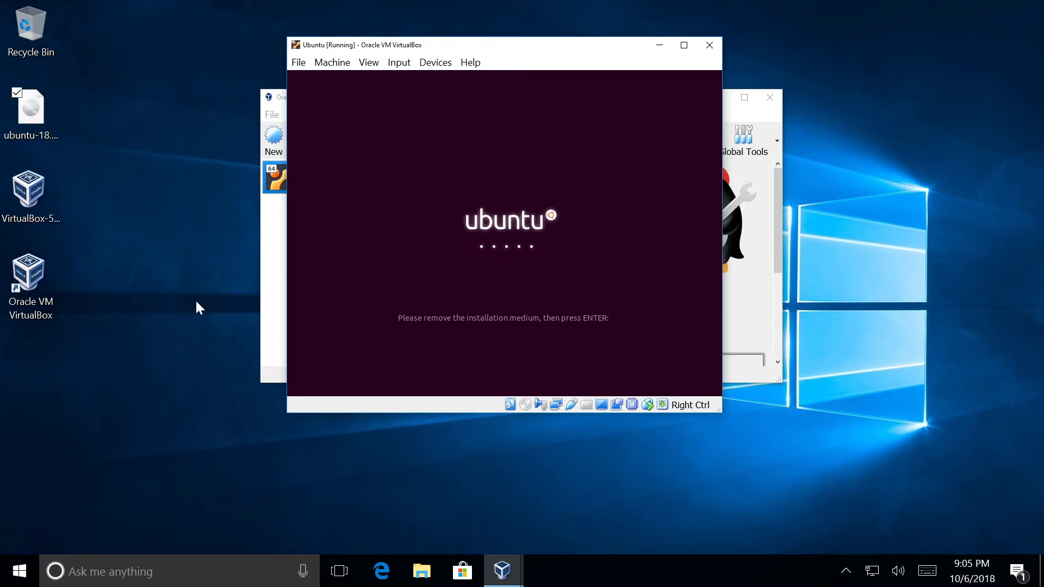
click(404, 45)
drag(407, 49, 667, 74)
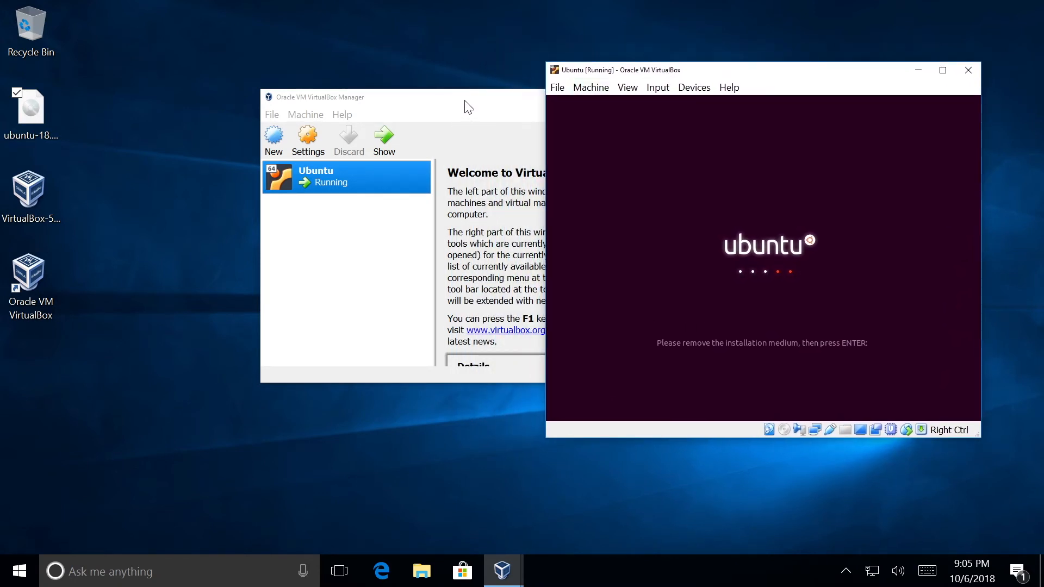
drag(468, 107, 237, 90)
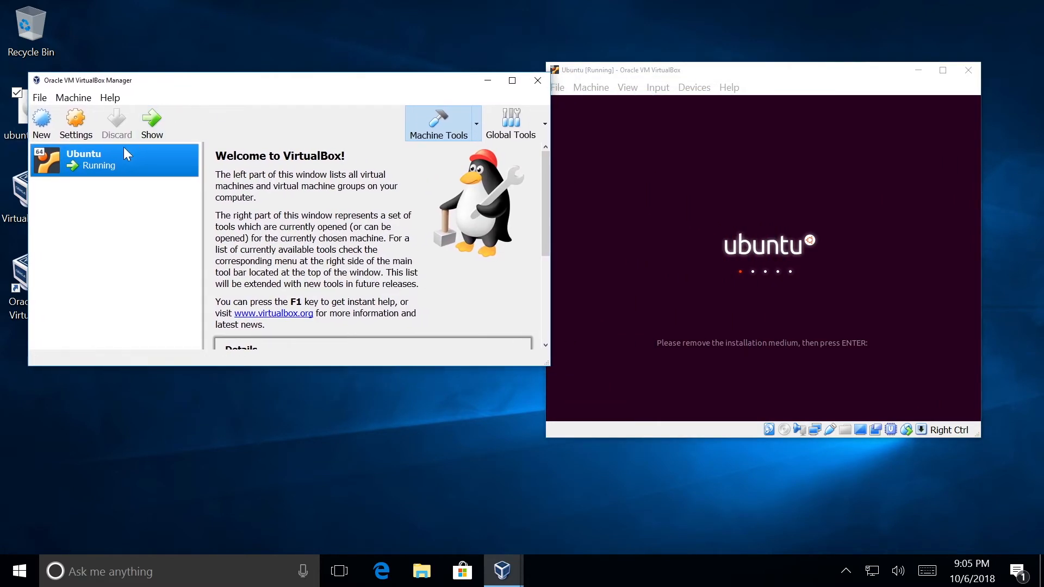
- Check in the Ubuntu machine's storage settings whether the installation disc is still in the IDE optical drive
click(77, 121)
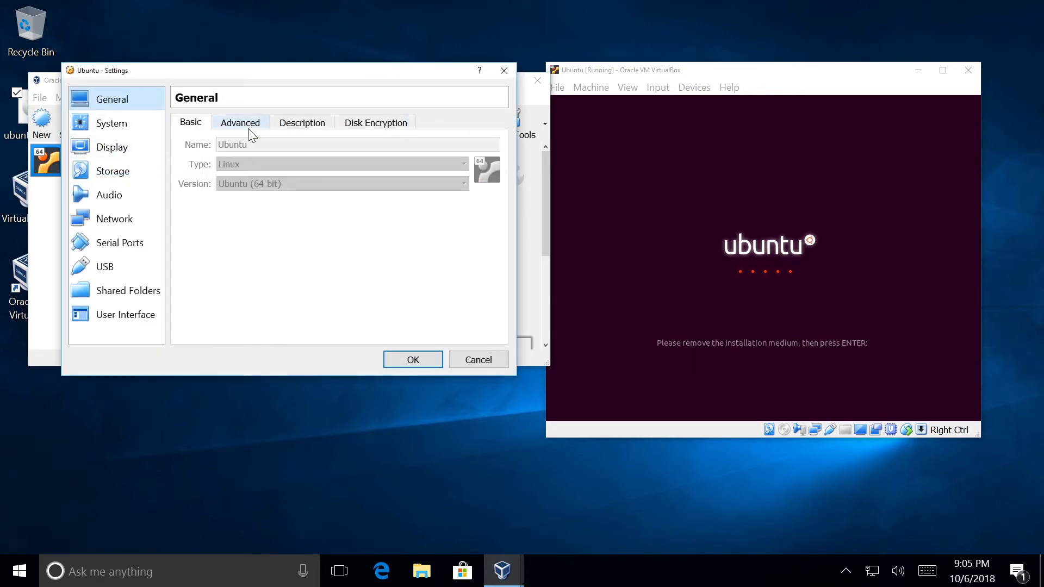
click(121, 172)
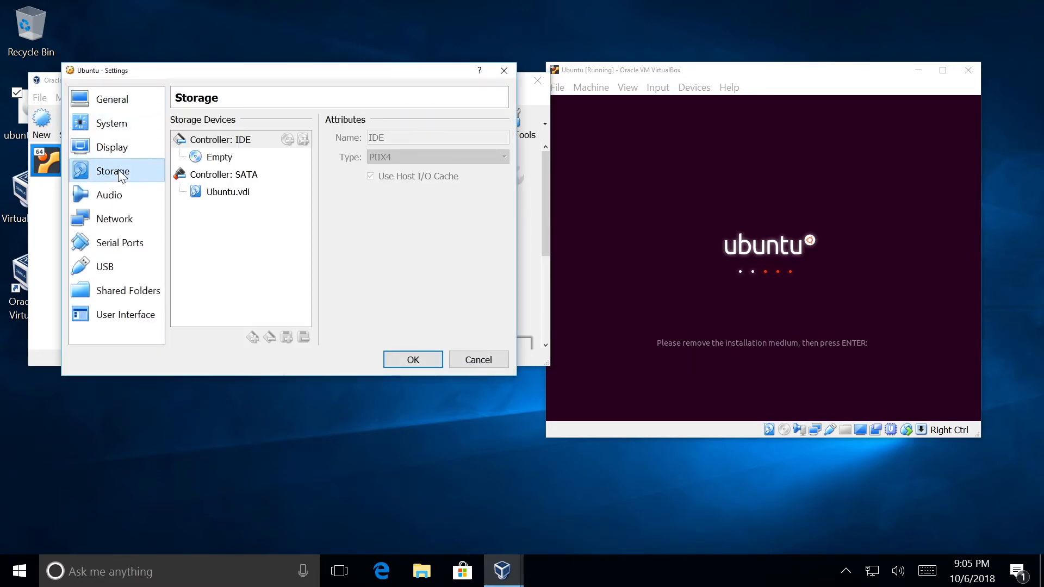
click(220, 158)
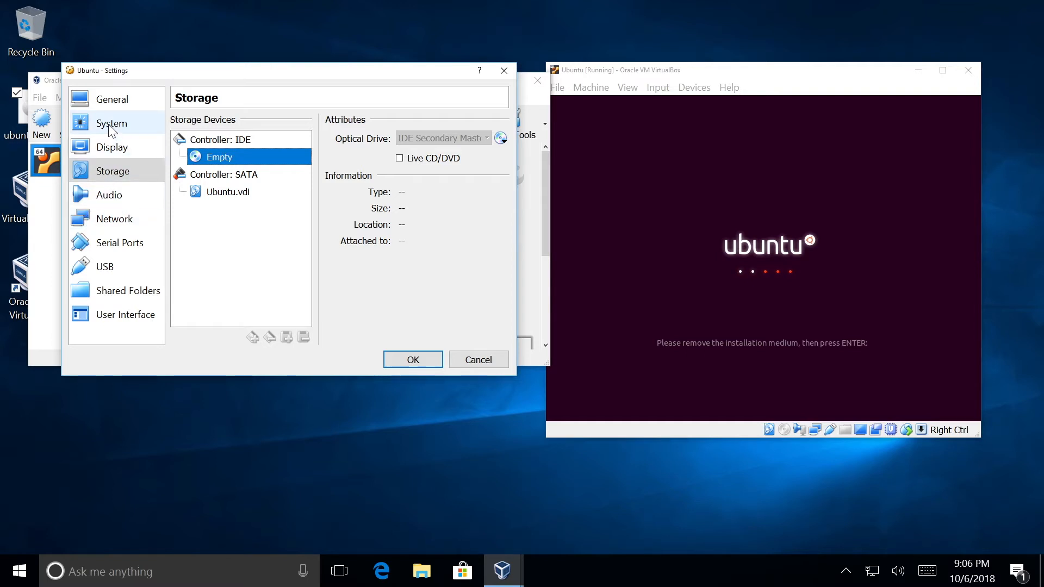
click(506, 72)
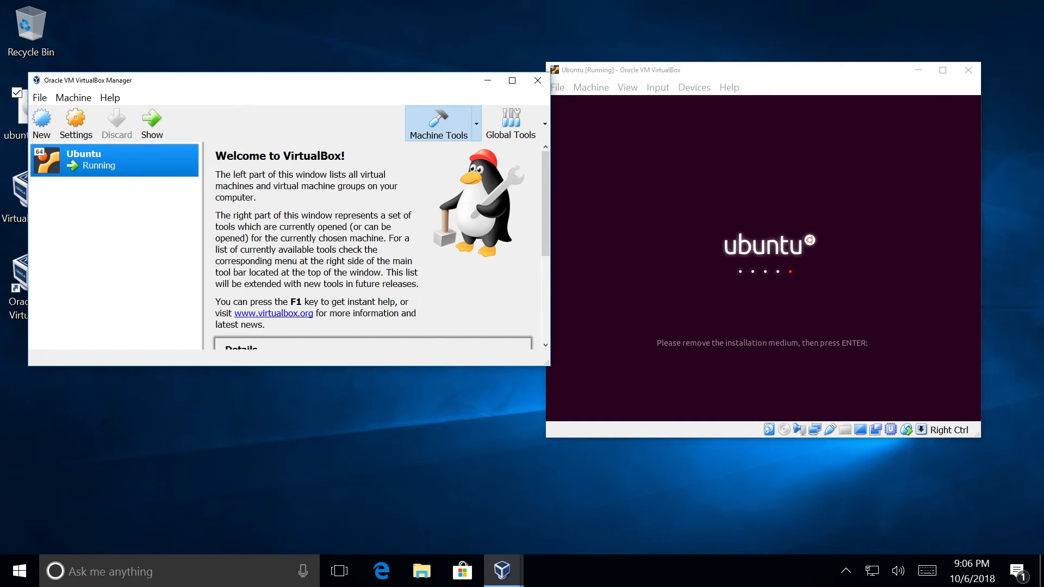
- Move the virtual machine window over the Manager, then continue the reboot past the installation medium prompt and dismiss the mouse pointer notice
drag(725, 71, 470, 48)
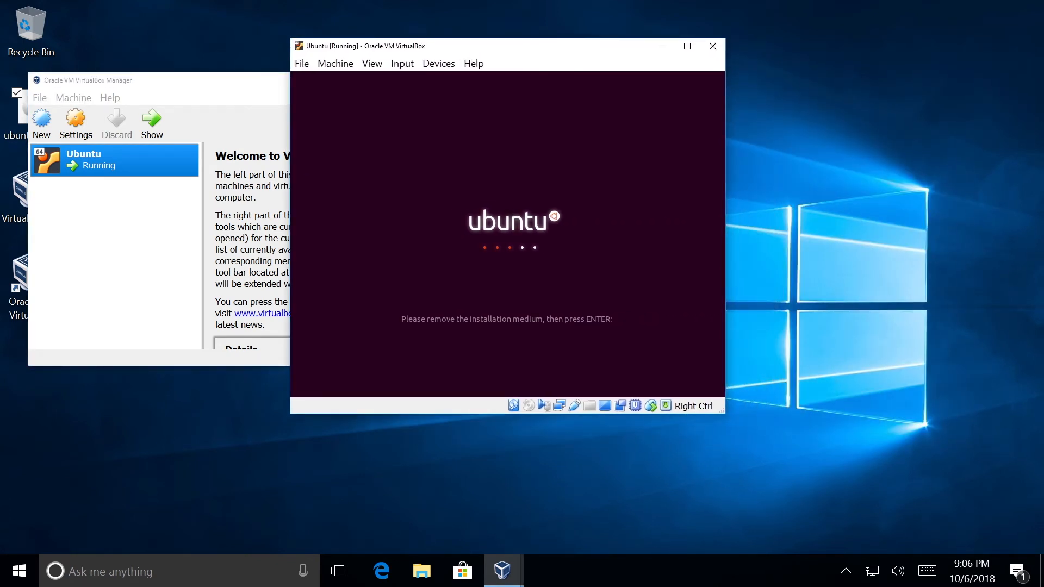
key(Return)
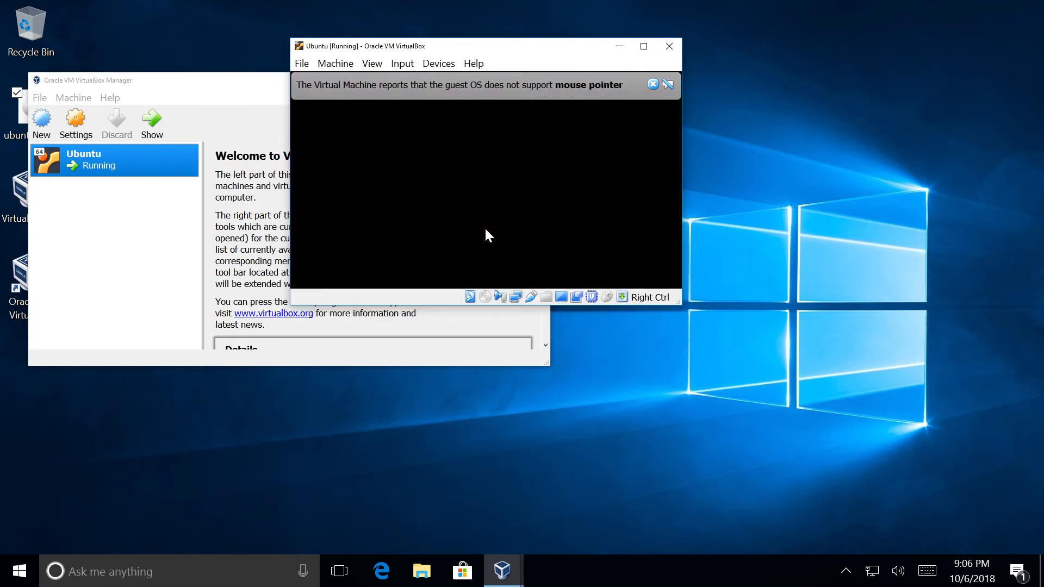
click(667, 85)
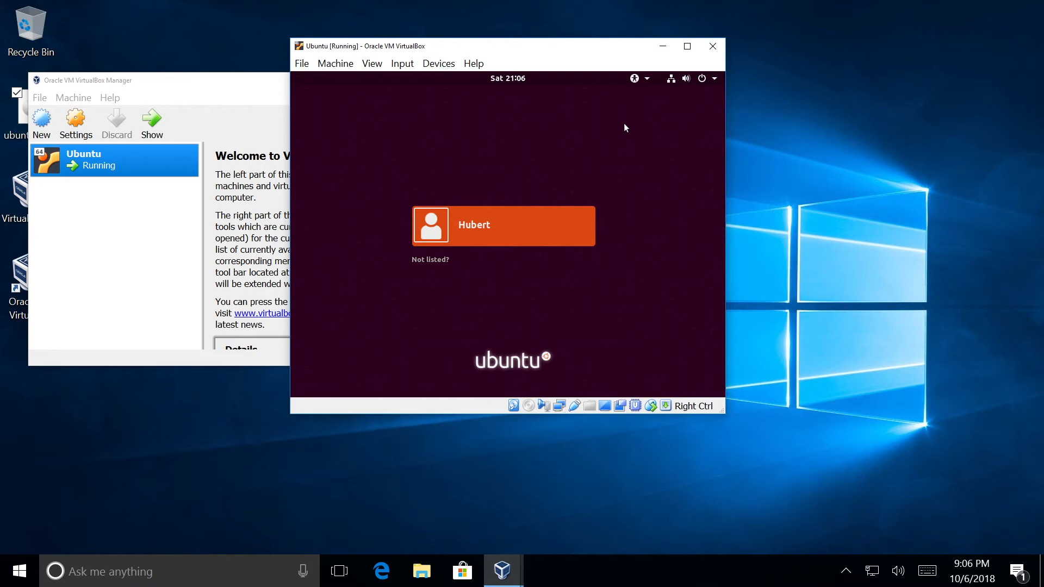
- Sign in to the Ubuntu user account by entering the account password
click(498, 220)
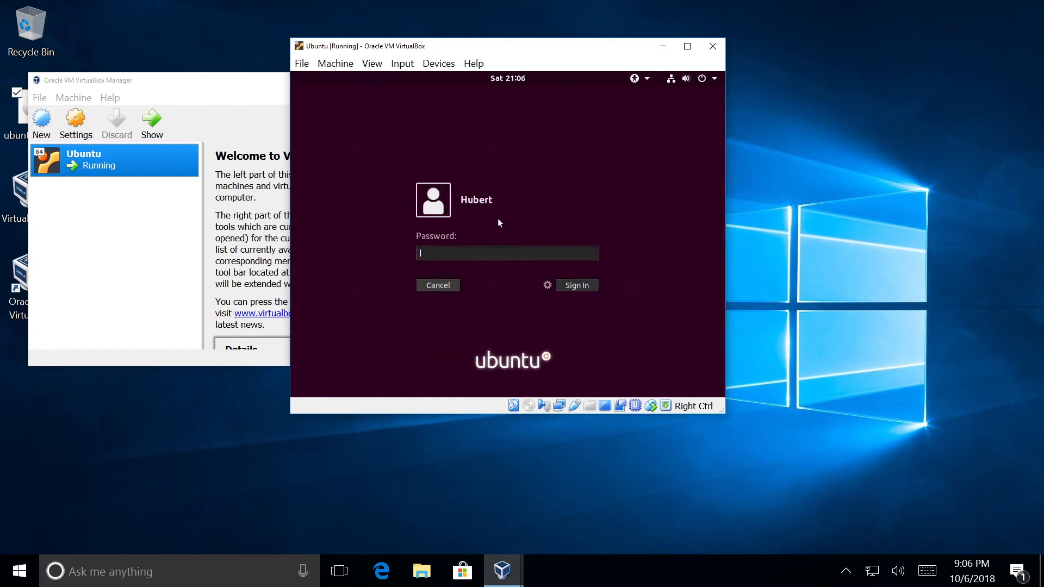
text(******)
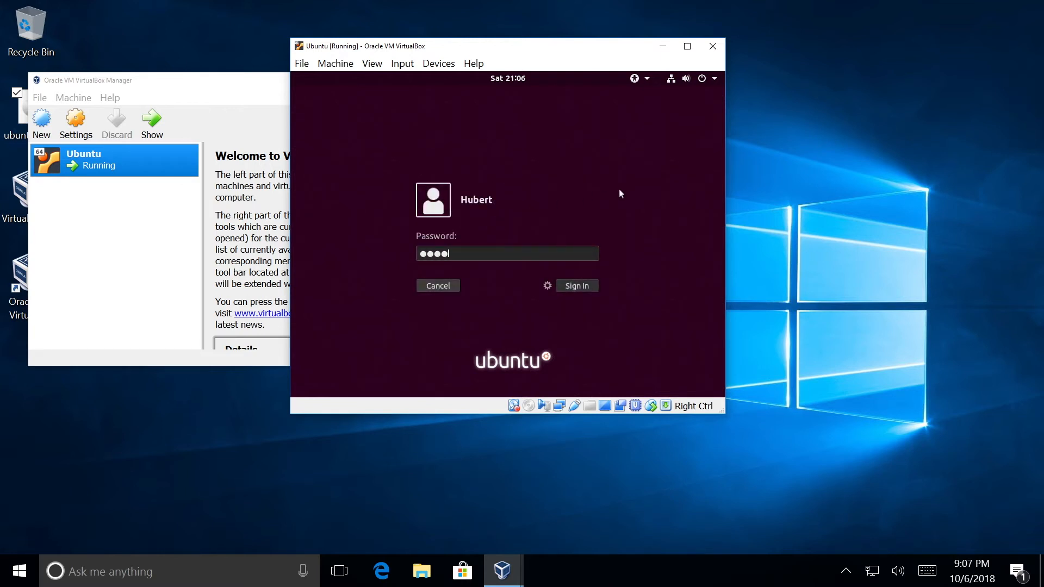
text(**)
key(Return)
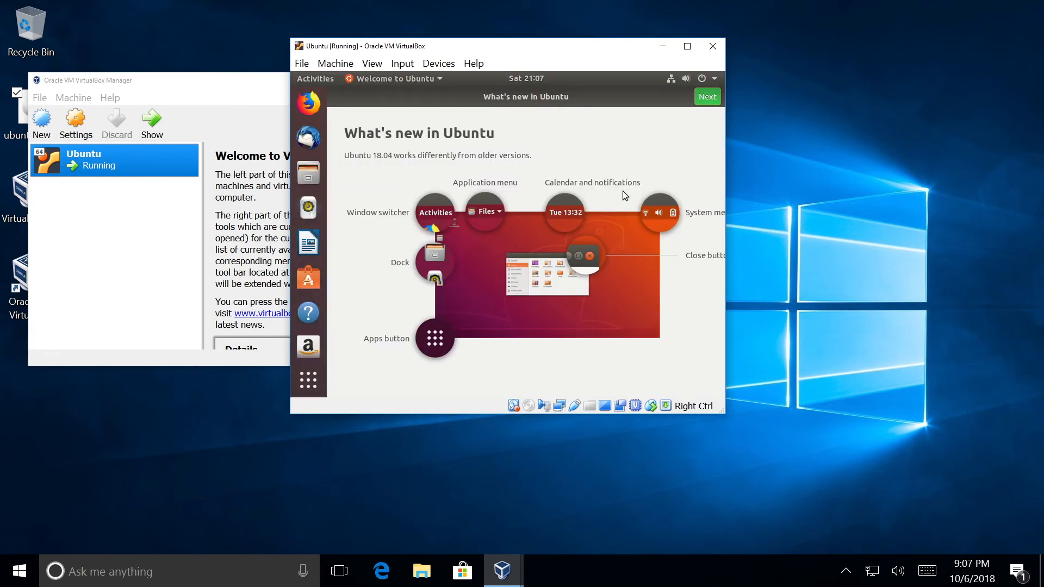
- Complete the Ubuntu welcome pages without setting up Livepatch, keeping the option to send system info to Canonical
click(707, 97)
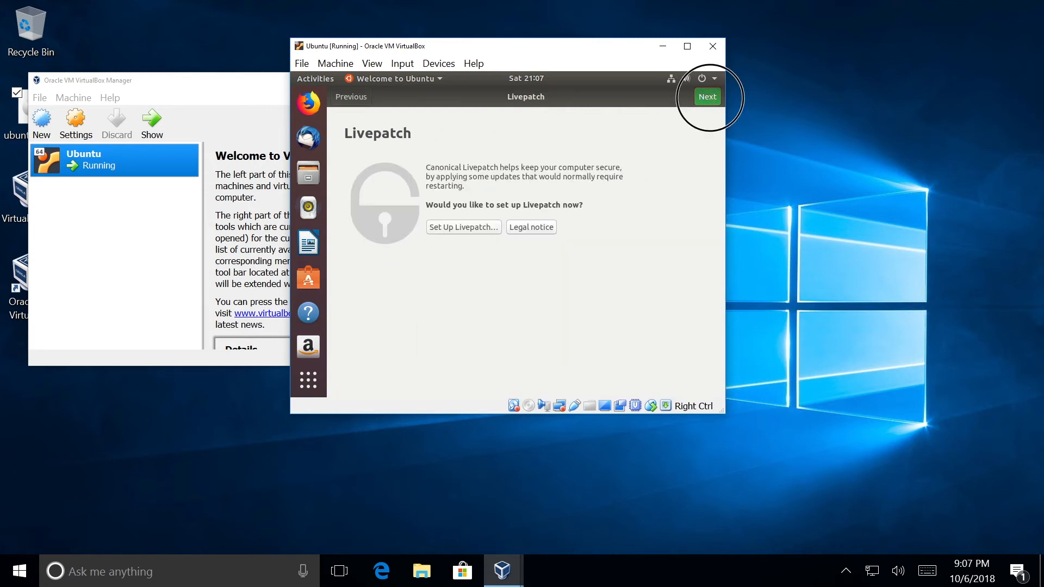
click(707, 97)
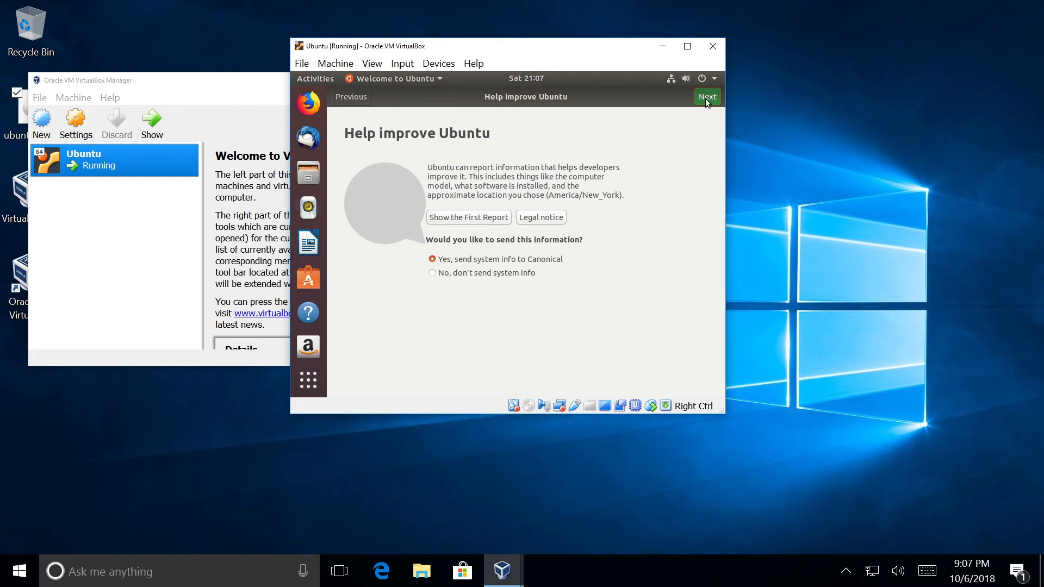
click(708, 98)
click(709, 98)
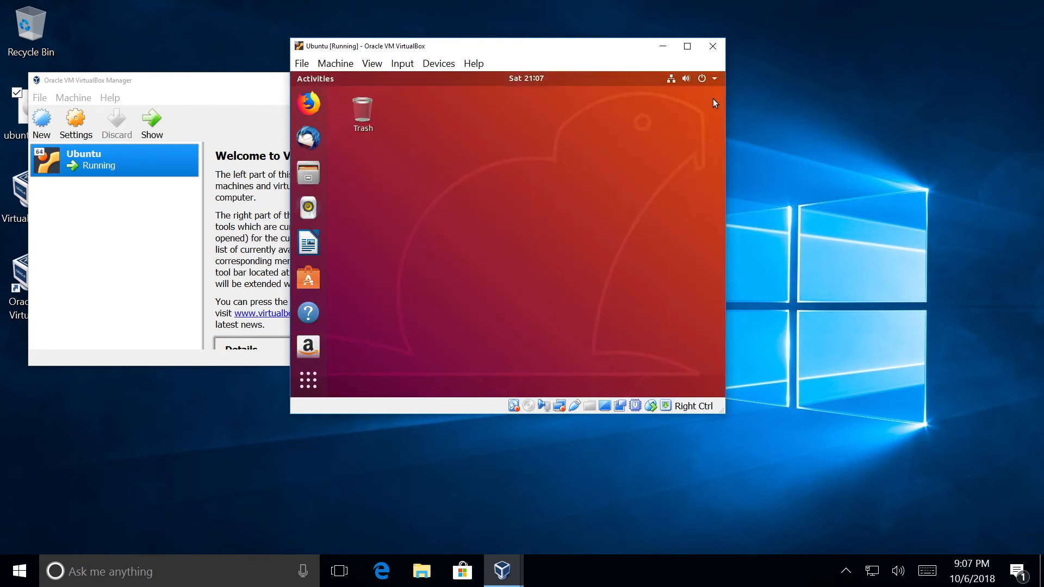
- Maximize the virtual machine window and switch it to full-screen mode, accepting the information message
click(686, 46)
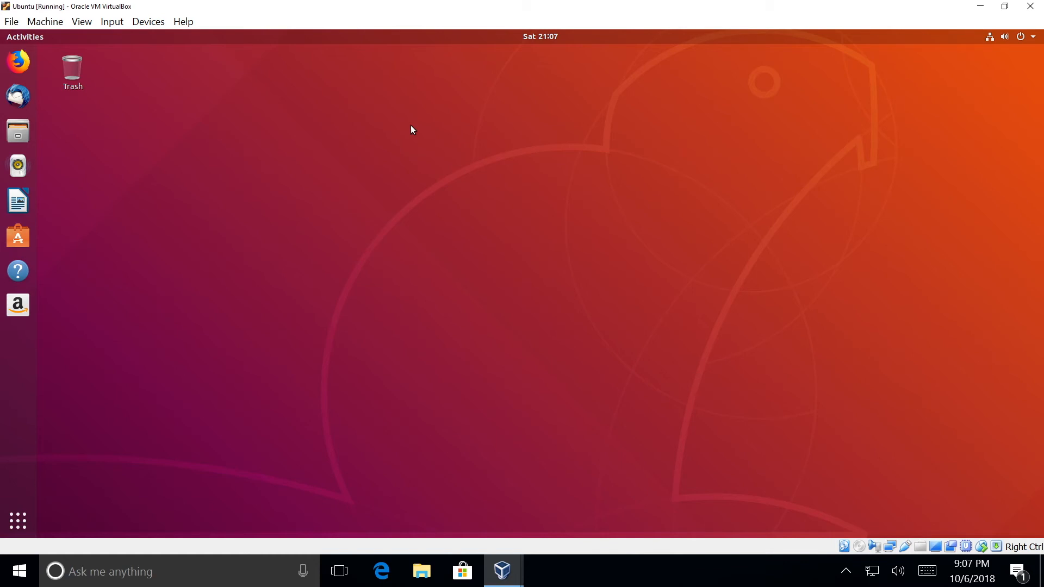
click(89, 20)
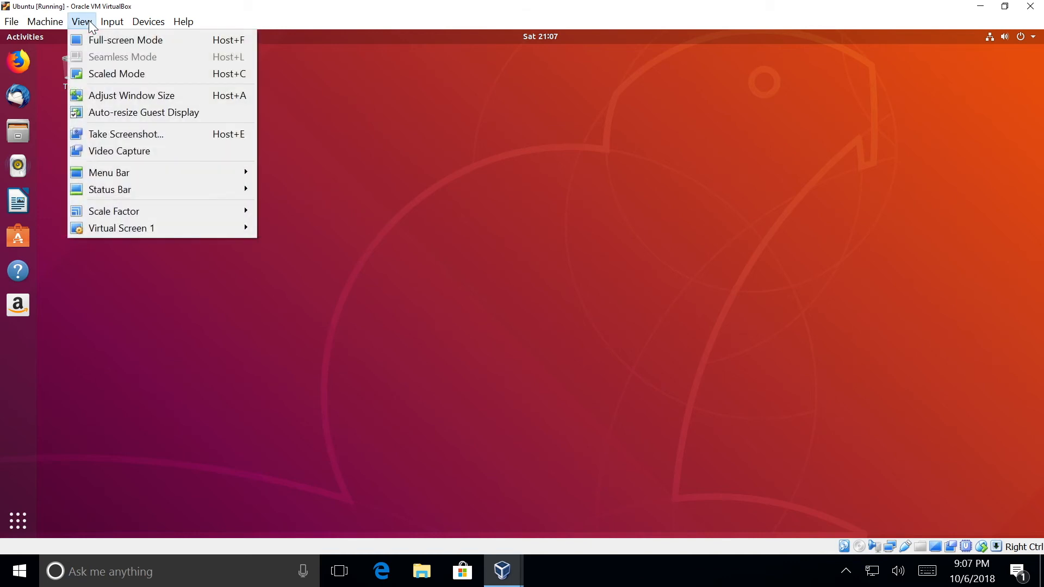
click(110, 39)
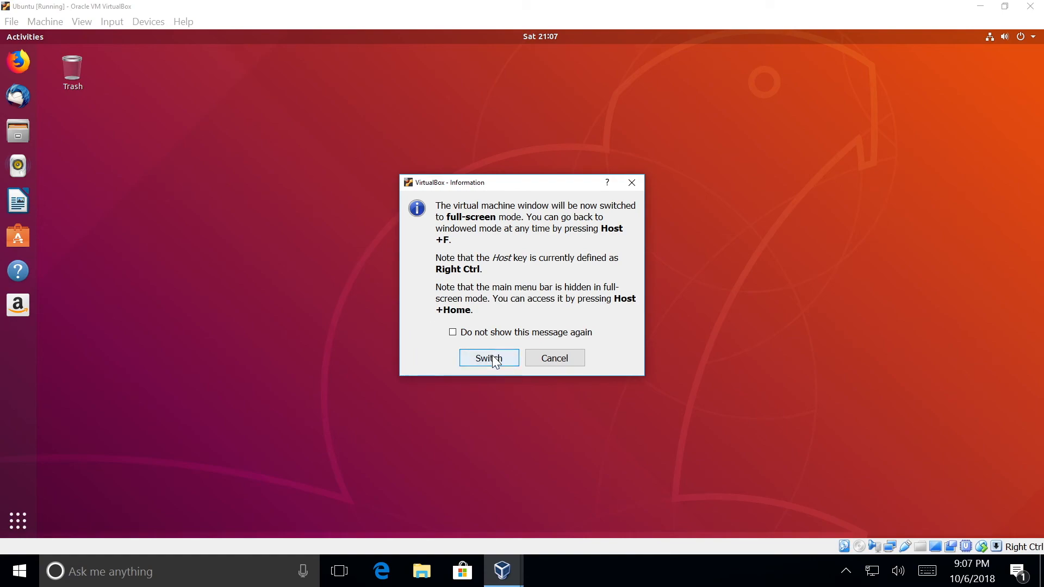
click(494, 359)
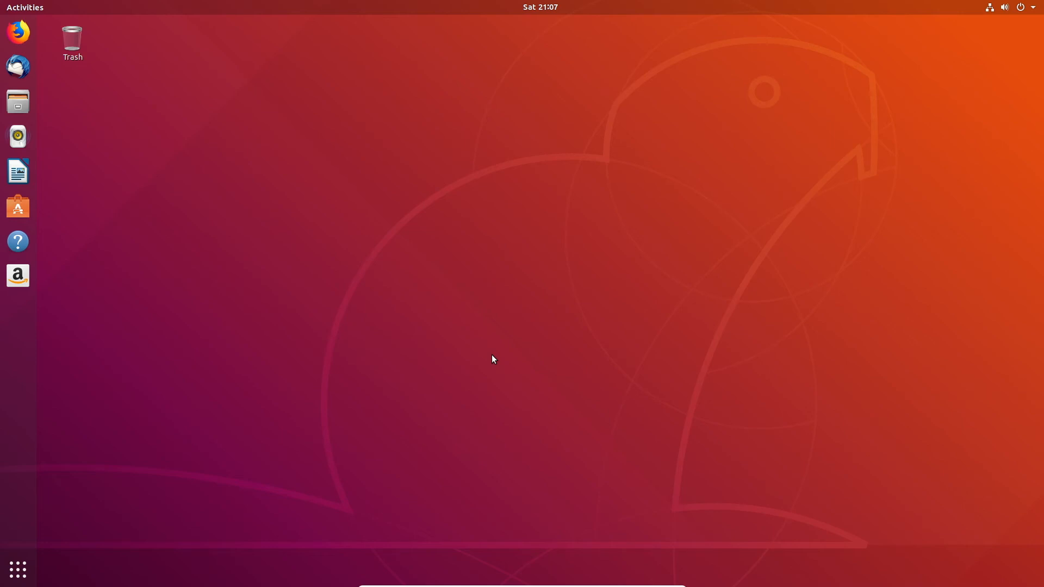
- Search Ubuntu's activities overview for "terminal" and open the Terminal application
click(27, 11)
click(456, 37)
text(terminal)
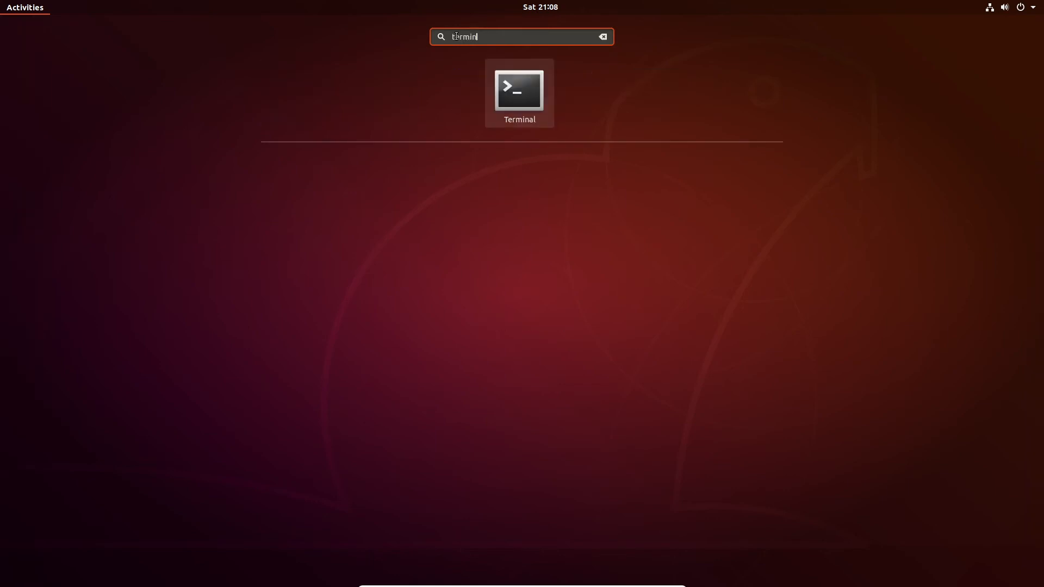
click(532, 93)
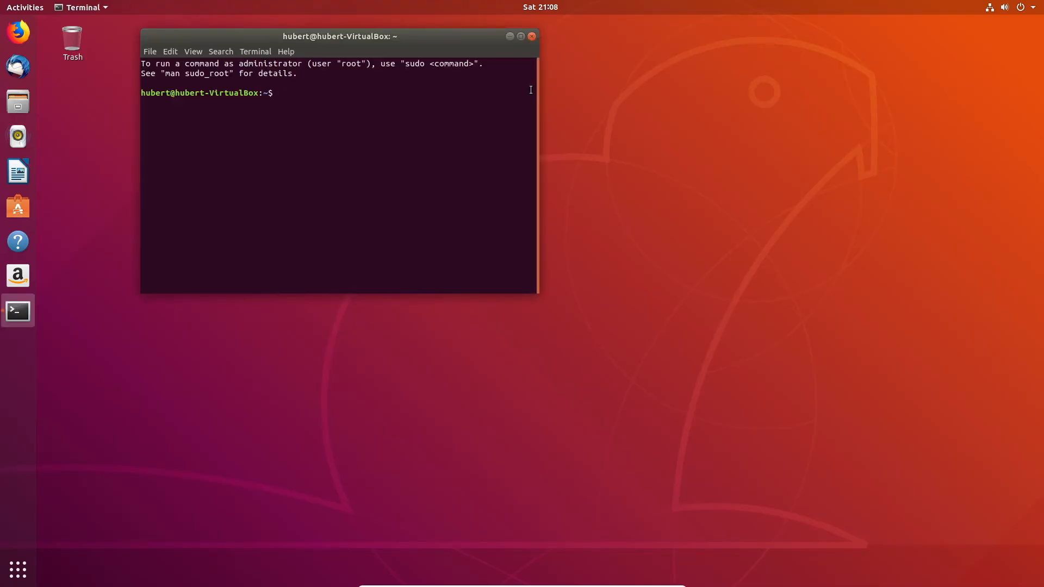
- List the home folder's contents with ls and close the Software Updater without installing the updates
text(ls)
key(Return)
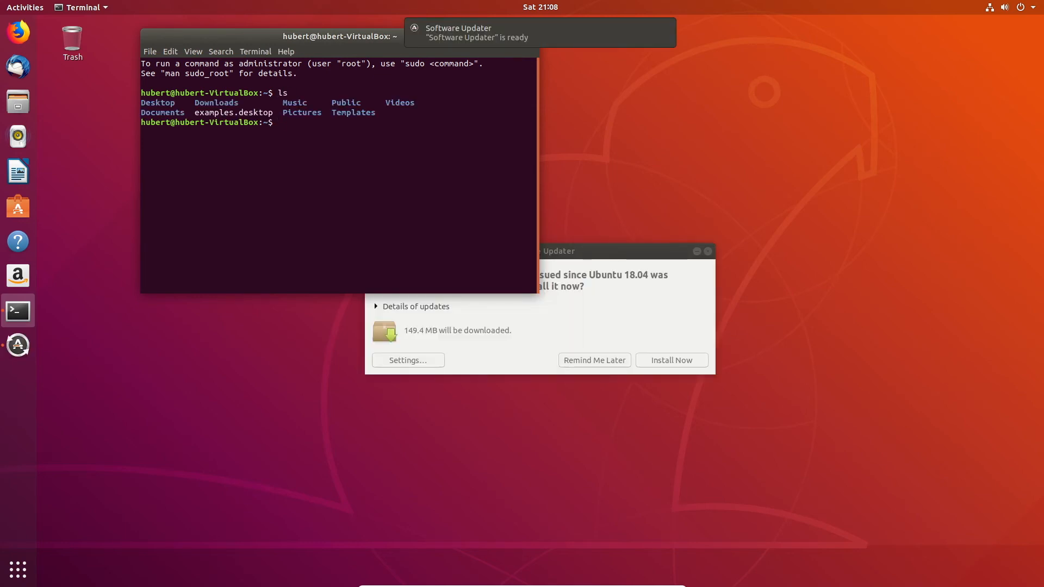
click(647, 253)
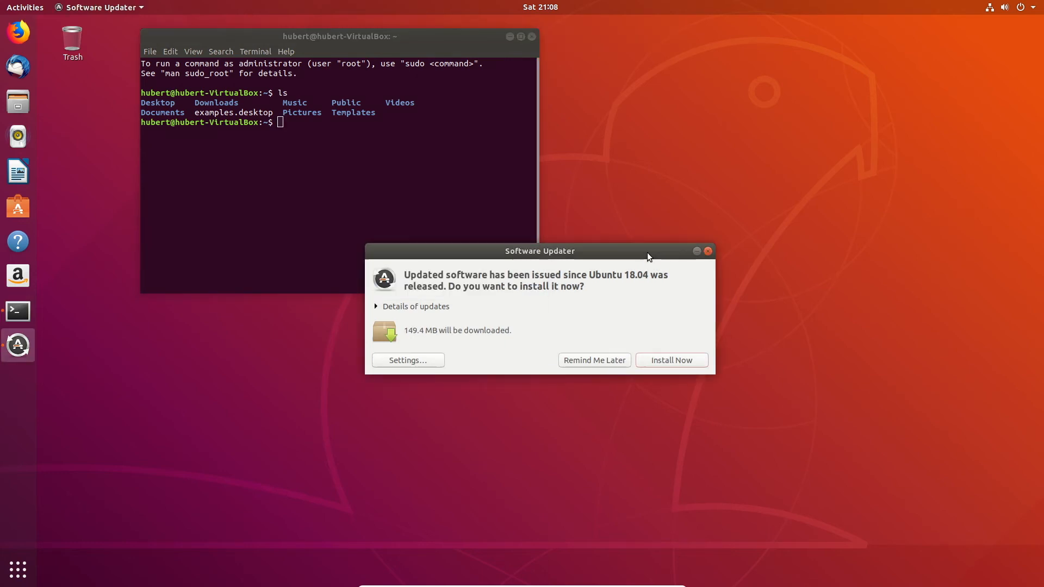
click(708, 251)
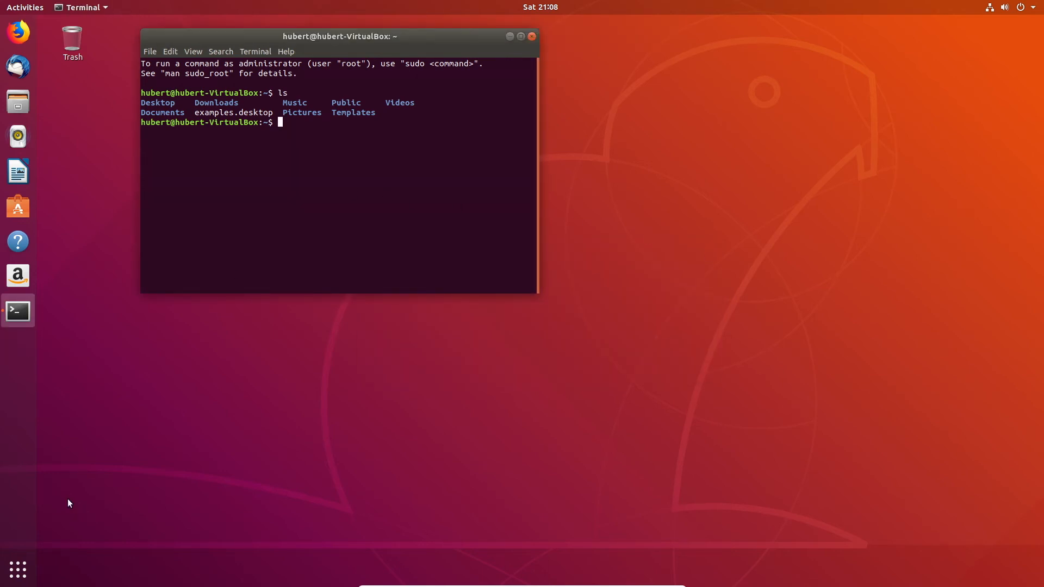
- View all installed applications, search them for "termi", clear the search, and return to the terminal window
click(24, 571)
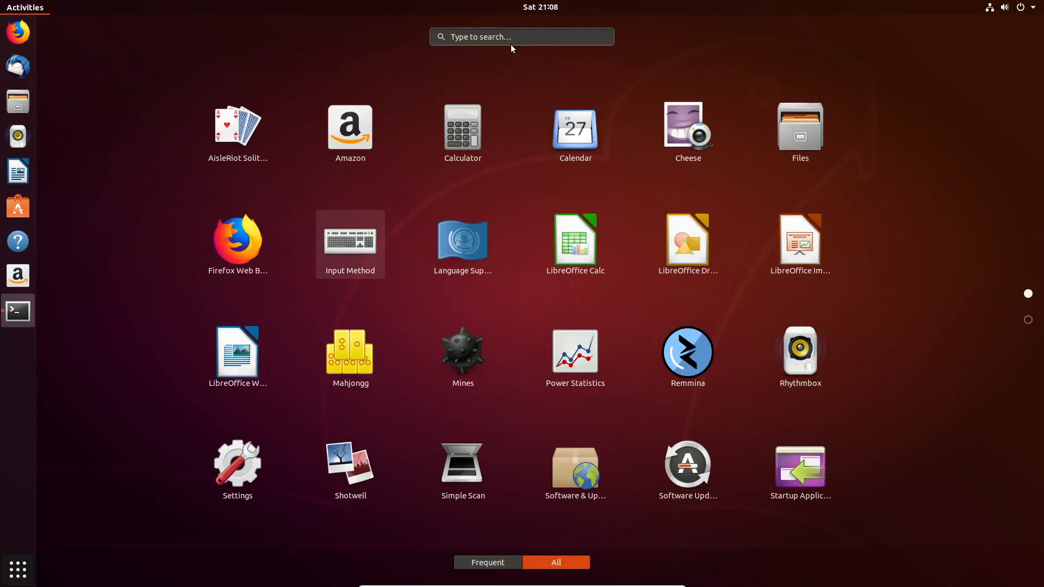
click(467, 37)
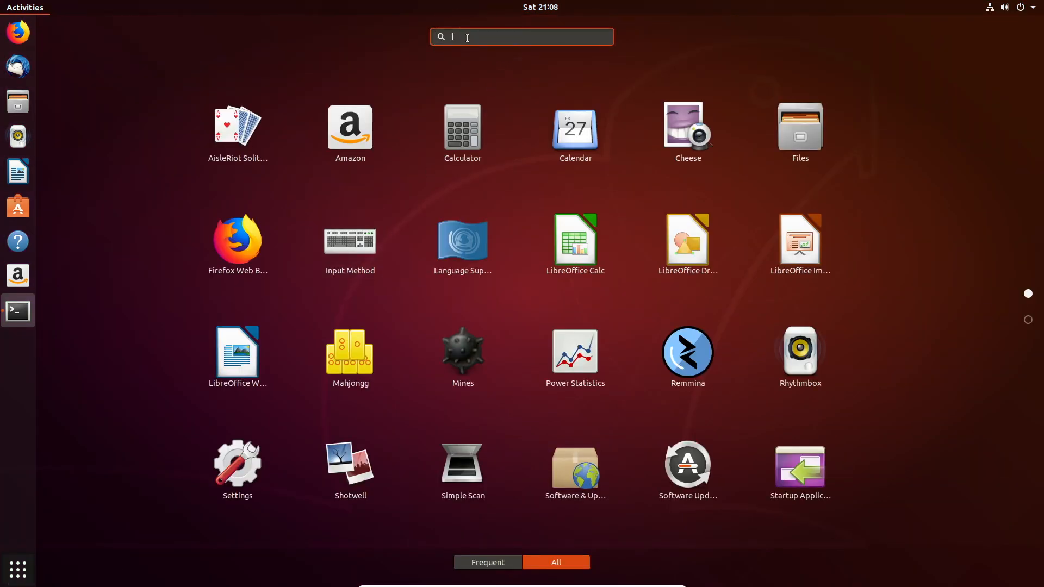
text(termi)
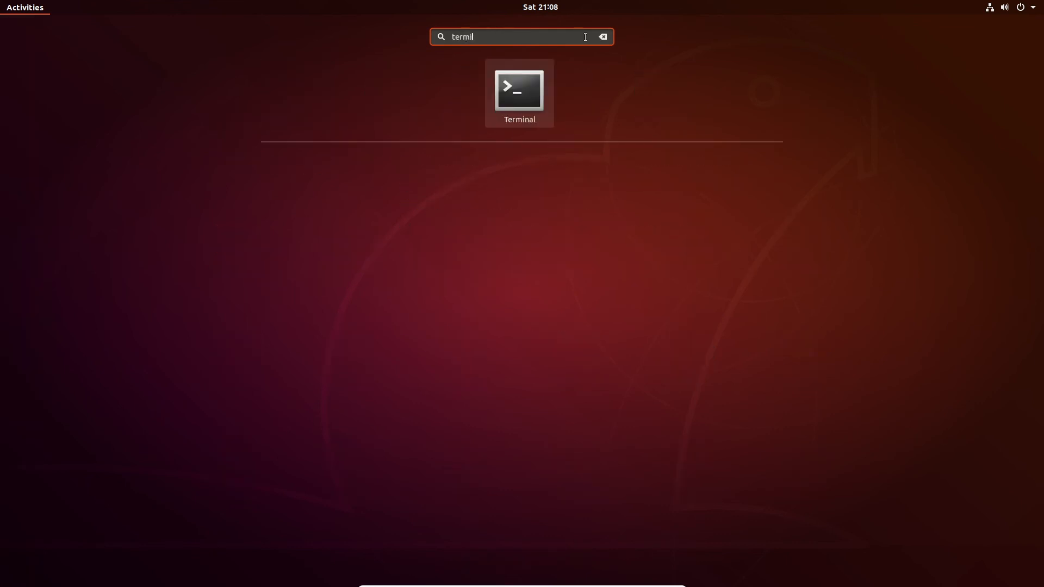
click(604, 36)
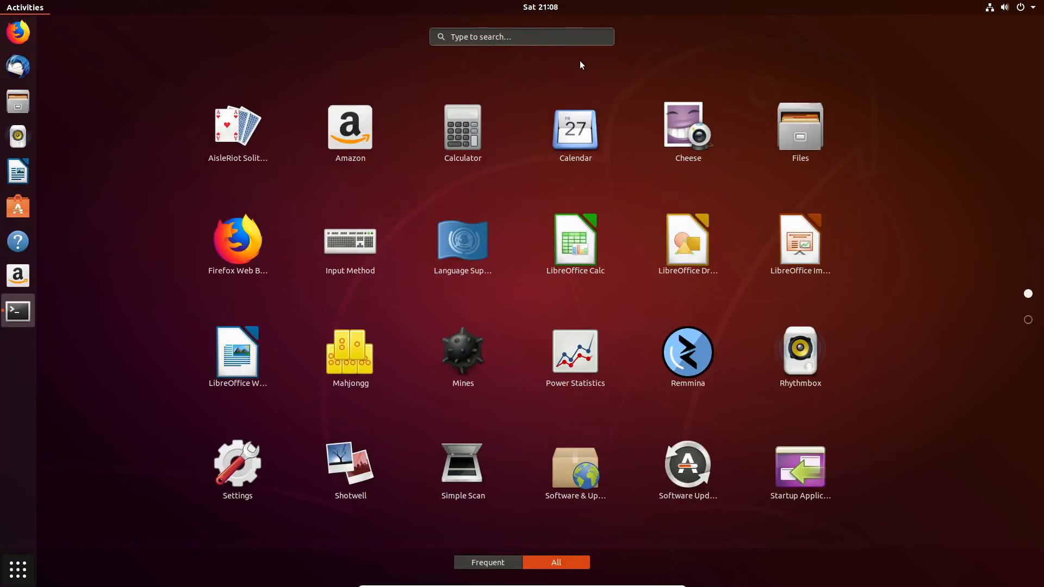
key(Escape)
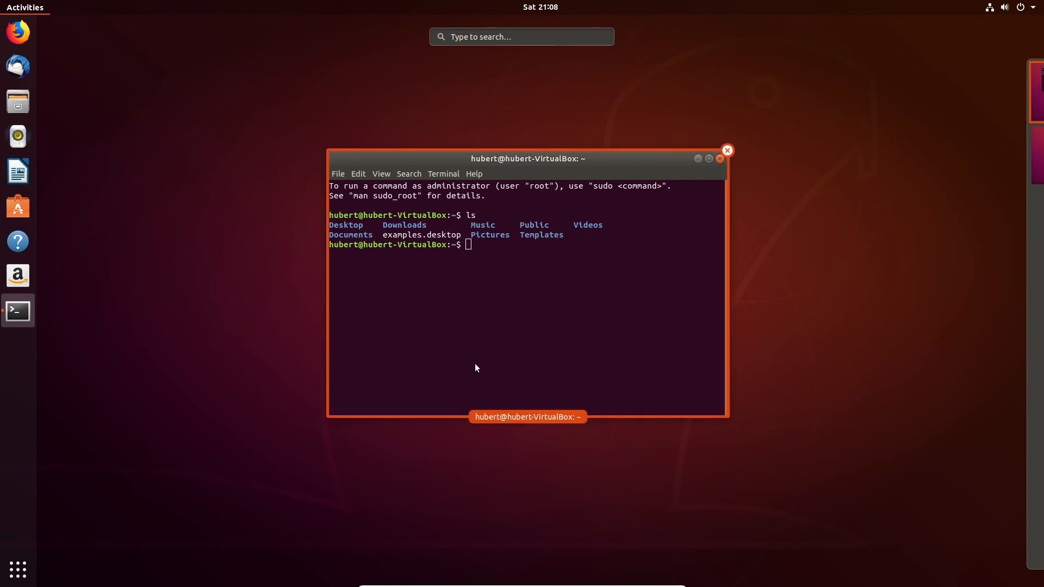
click(624, 244)
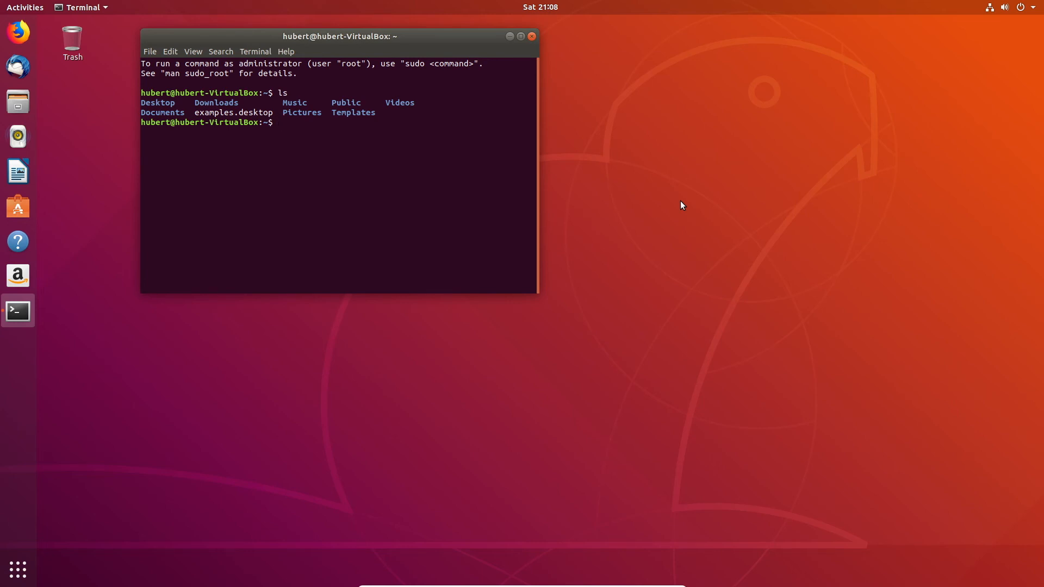
- Close the terminal window and view the power option in Ubuntu's system menu
click(532, 37)
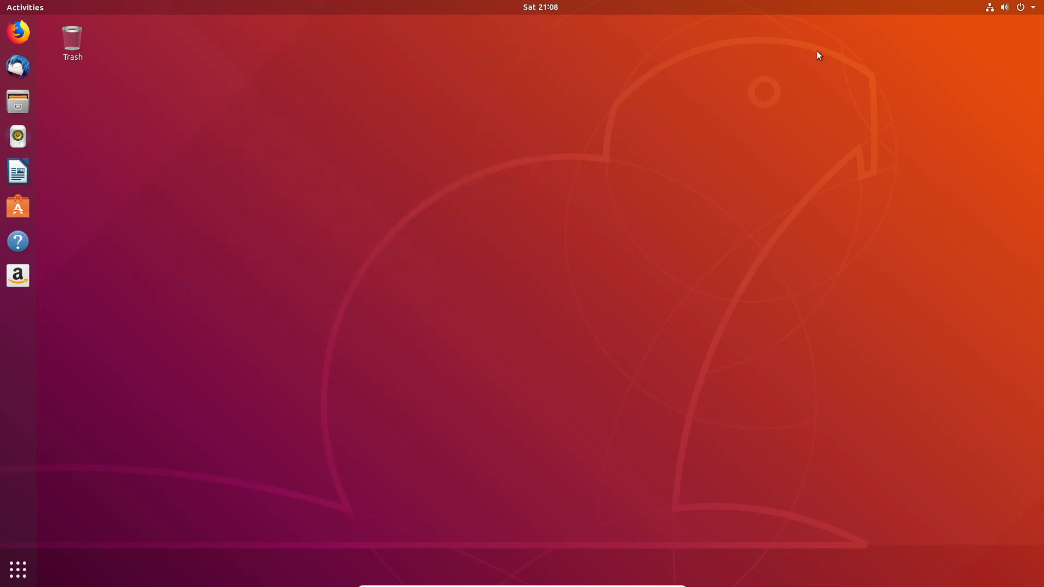
click(1020, 8)
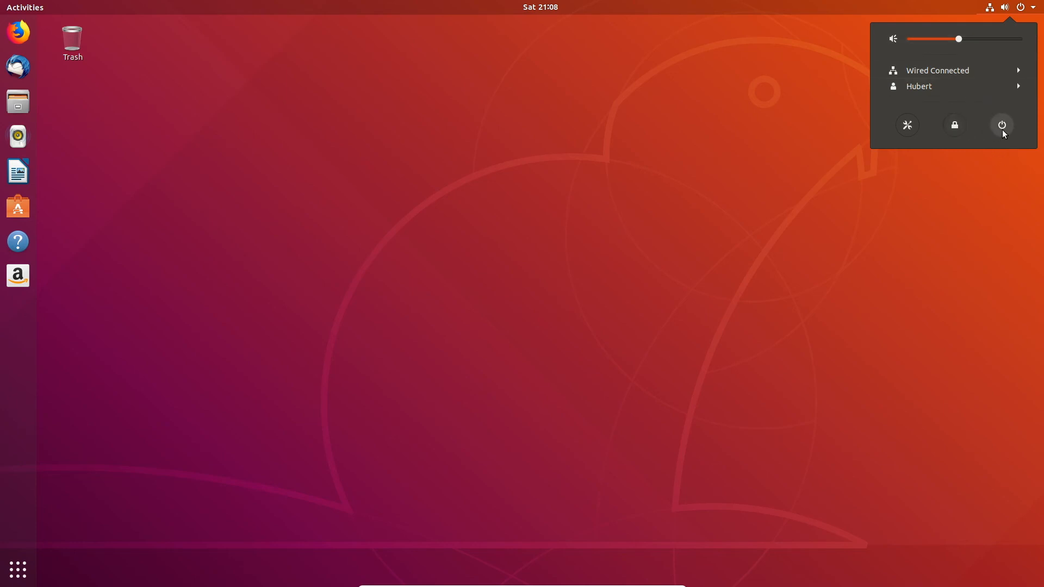
click(936, 211)
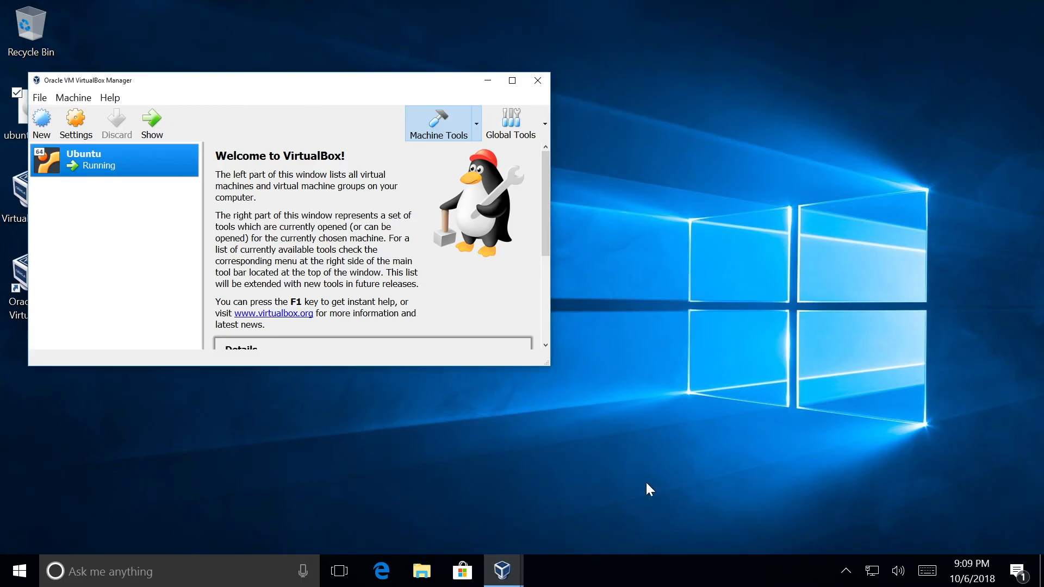
- Bring the running Ubuntu machine back to the front and return it from full-screen to windowed mode
mouse_move(501, 571)
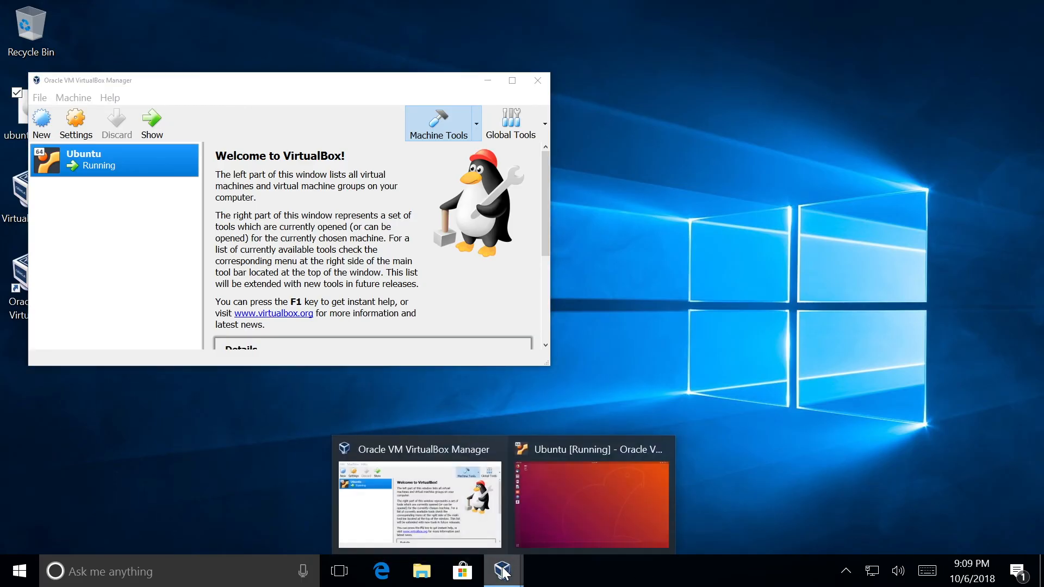
click(556, 491)
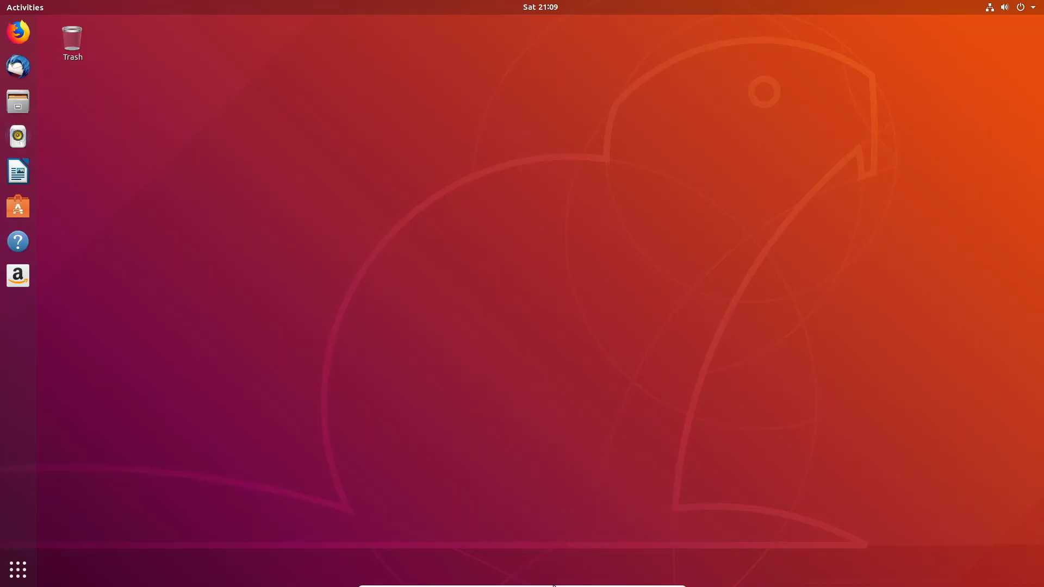
mouse_move(553, 586)
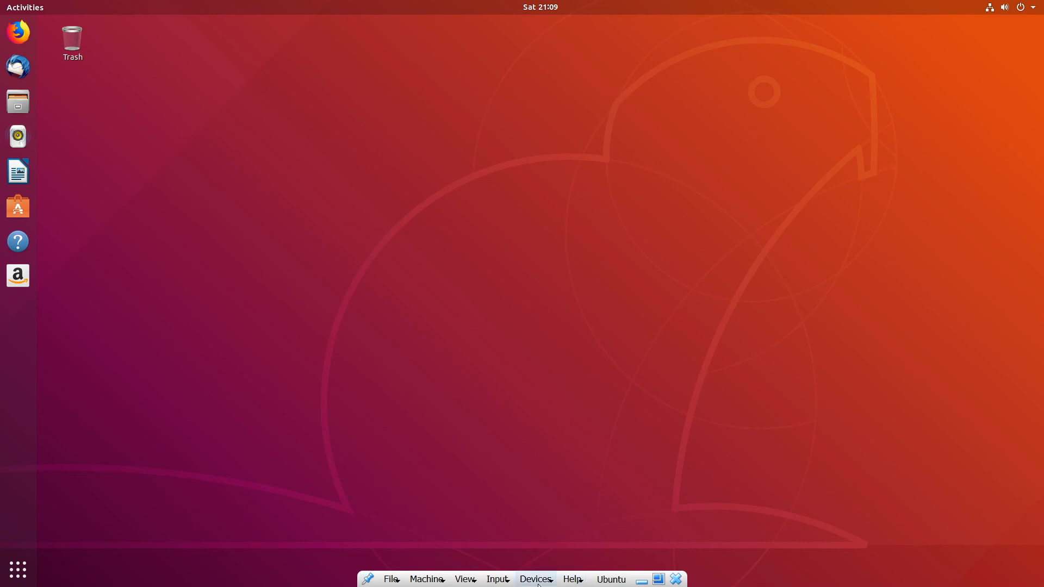
click(659, 581)
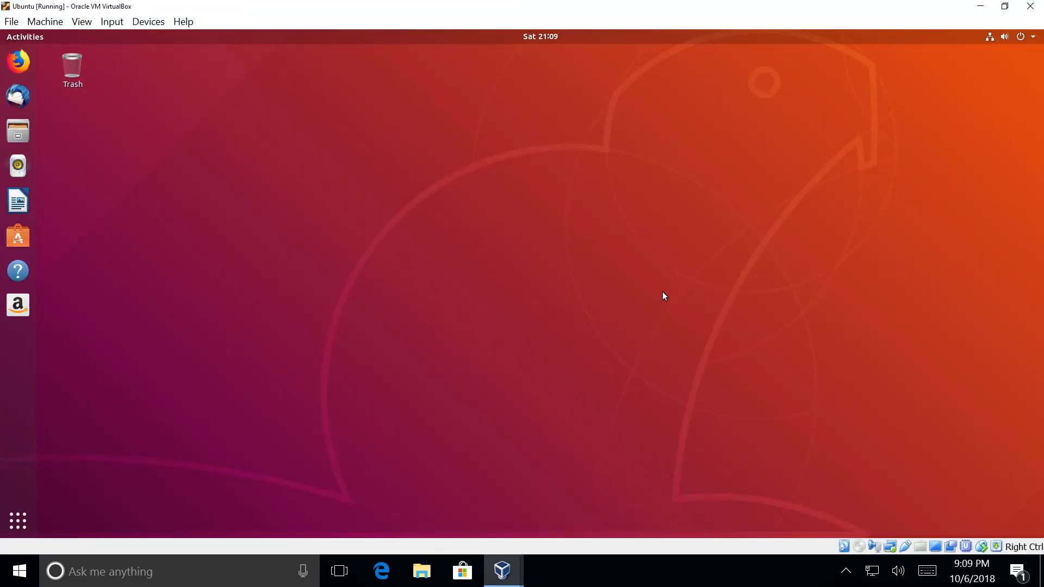
- Power off Ubuntu from its system menu and move the VirtualBox Manager window towards the middle of the desktop
click(1022, 39)
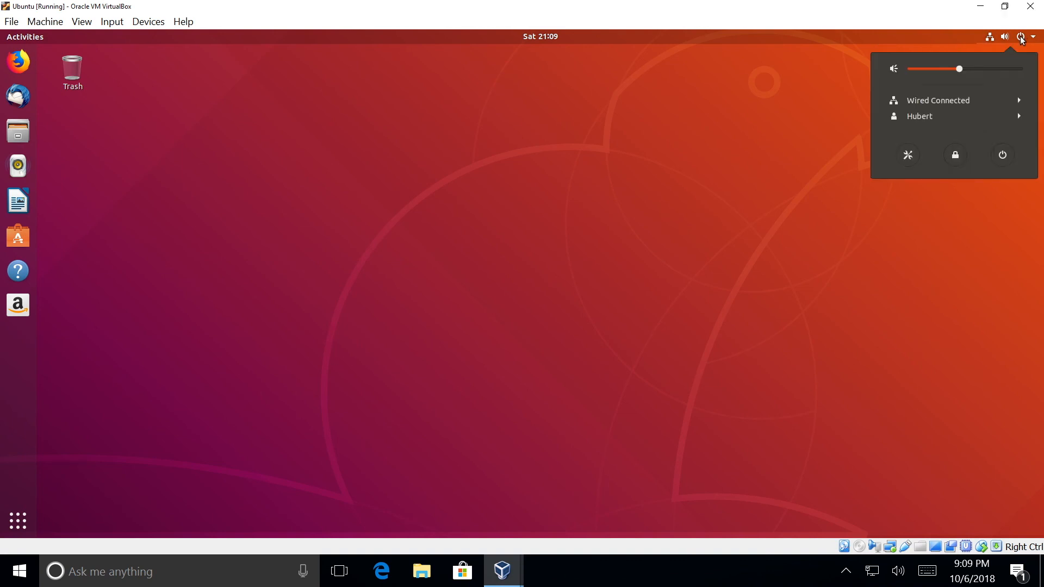
click(1004, 156)
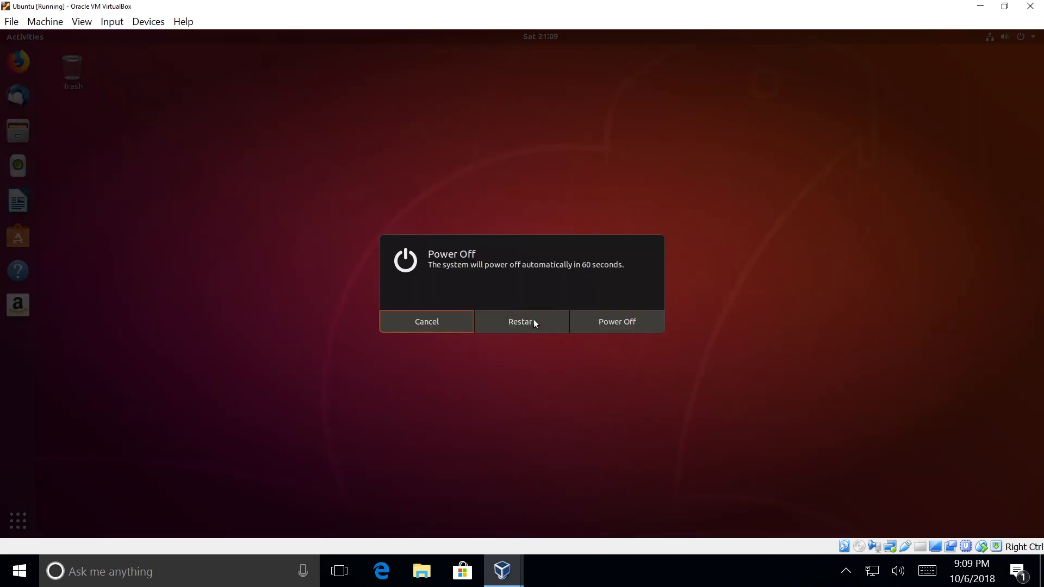
click(618, 319)
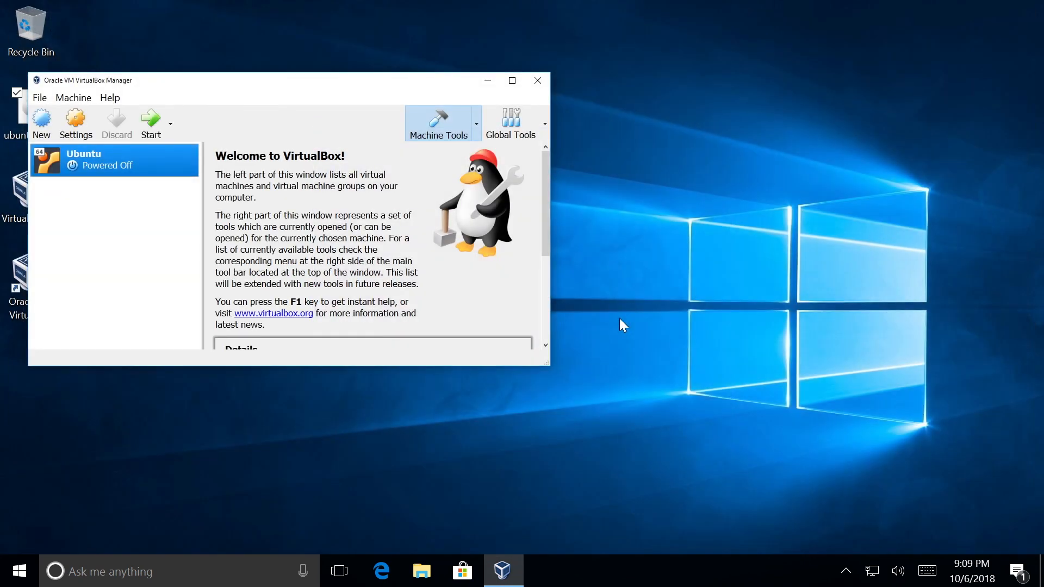
drag(356, 78, 549, 67)
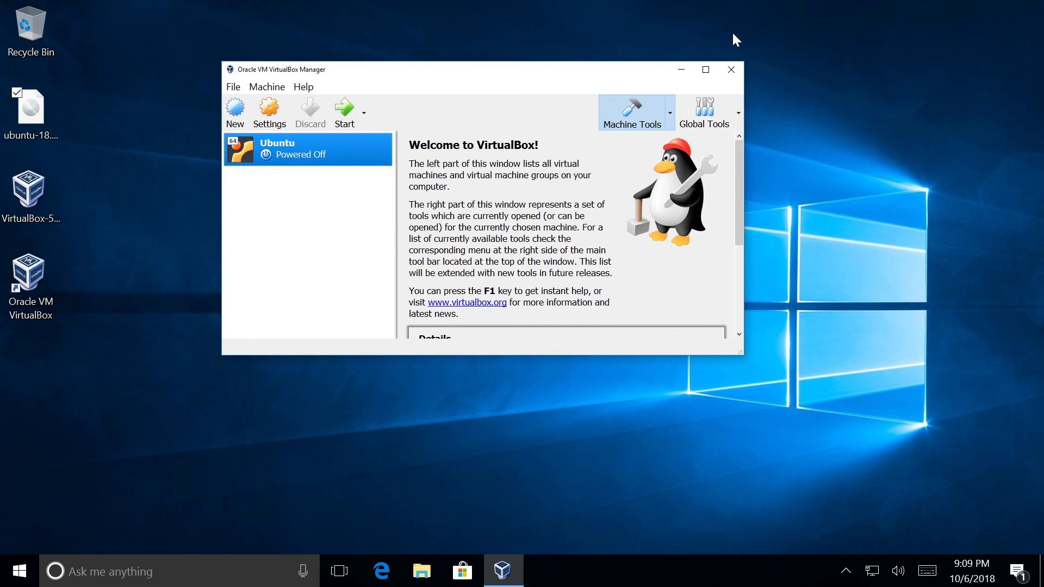